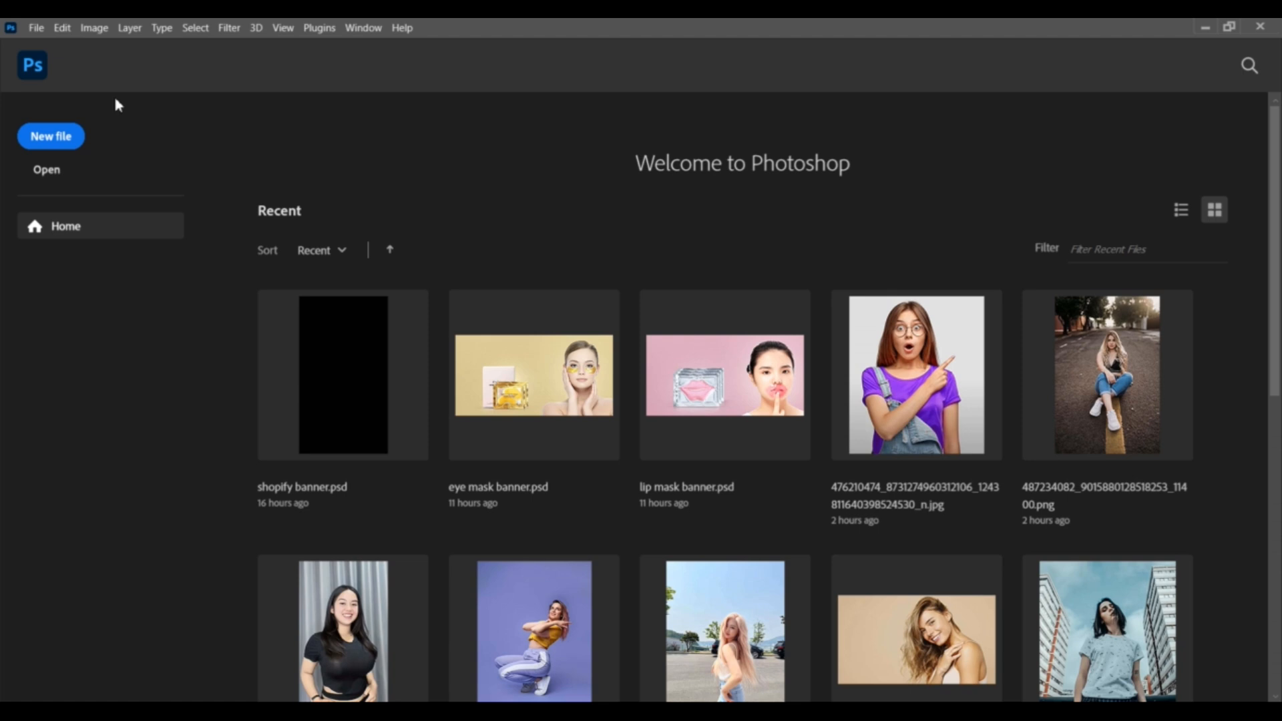
- Open the "background erase tool" image from the Background Remove Images folder
{"action": "left_click", "coordinate": [39, 66]}
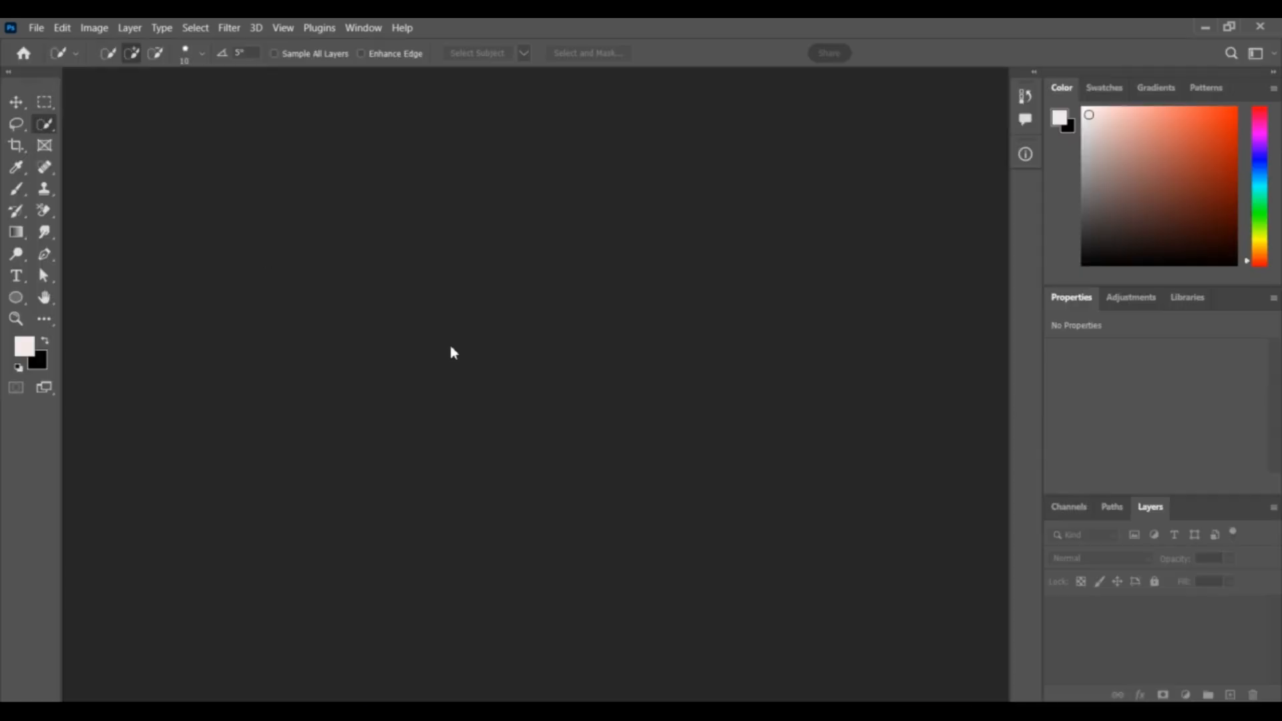
{"action": "double_click", "coordinate": [345, 189]}
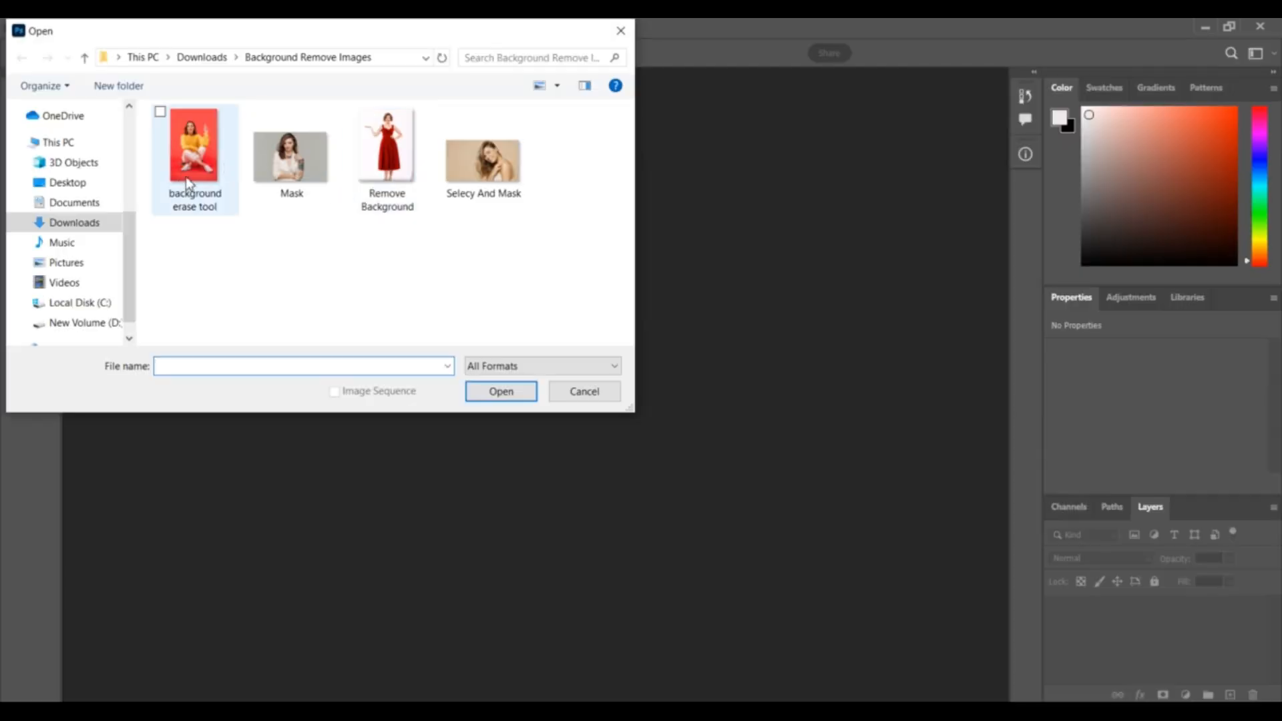
{"action": "left_click", "coordinate": [200, 176]}
{"action": "left_click", "coordinate": [476, 390]}
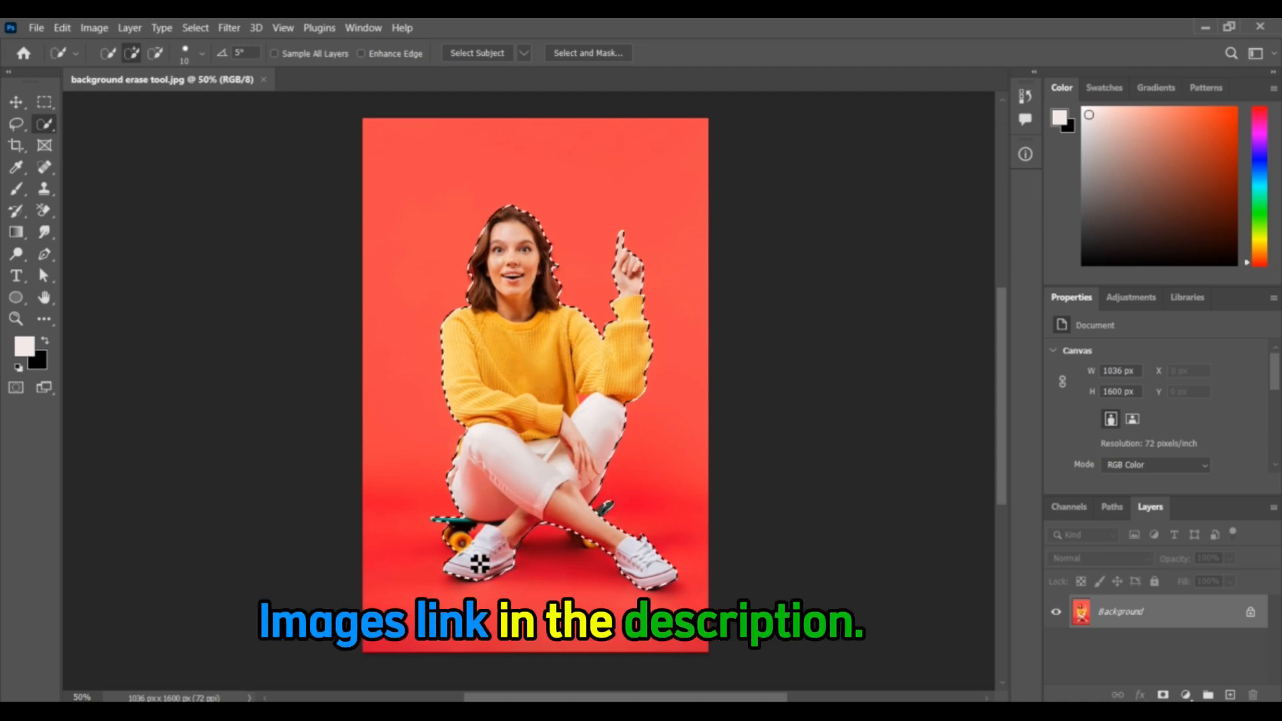
- Refine the selection around the woman's crossed legs and skateboard by subtracting and adding areas with the Quick Selection Tool
{"action": "left_click", "coordinate": [158, 53]}
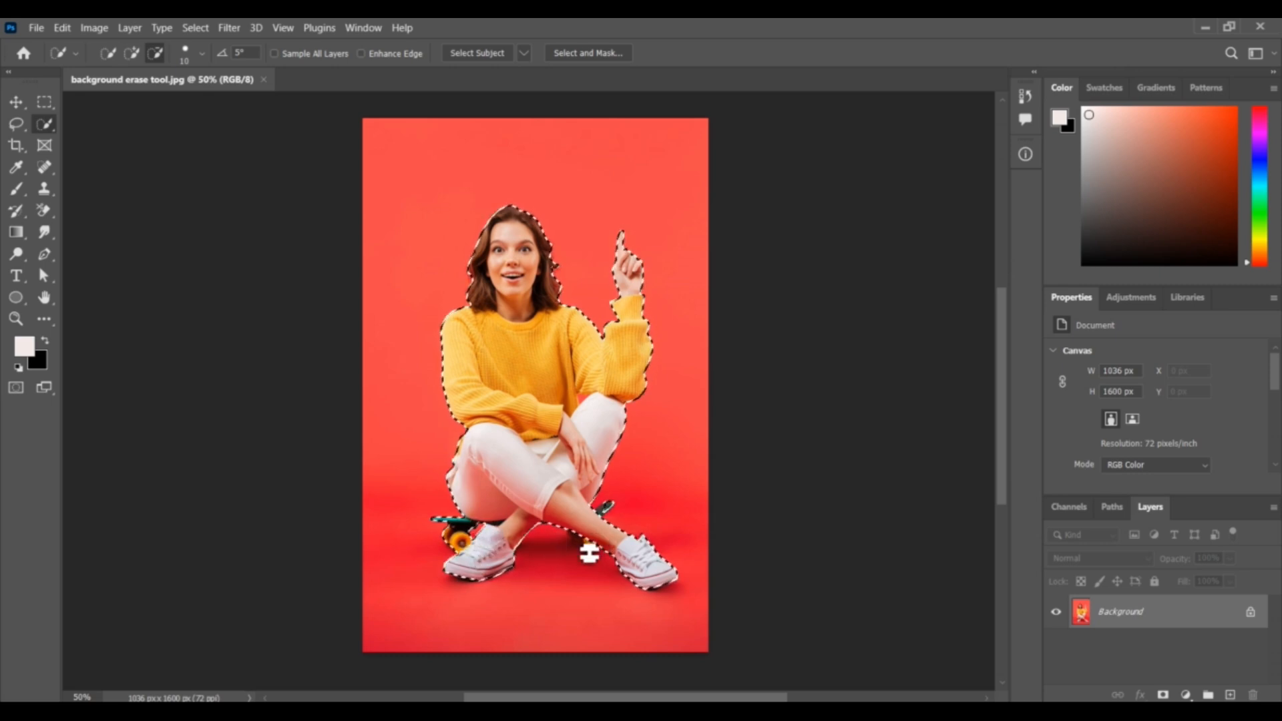
{"action": "left_click", "coordinate": [133, 53]}
{"action": "scroll", "coordinate": [598, 556], "scroll_direction": "up", "scroll_amount": 5}
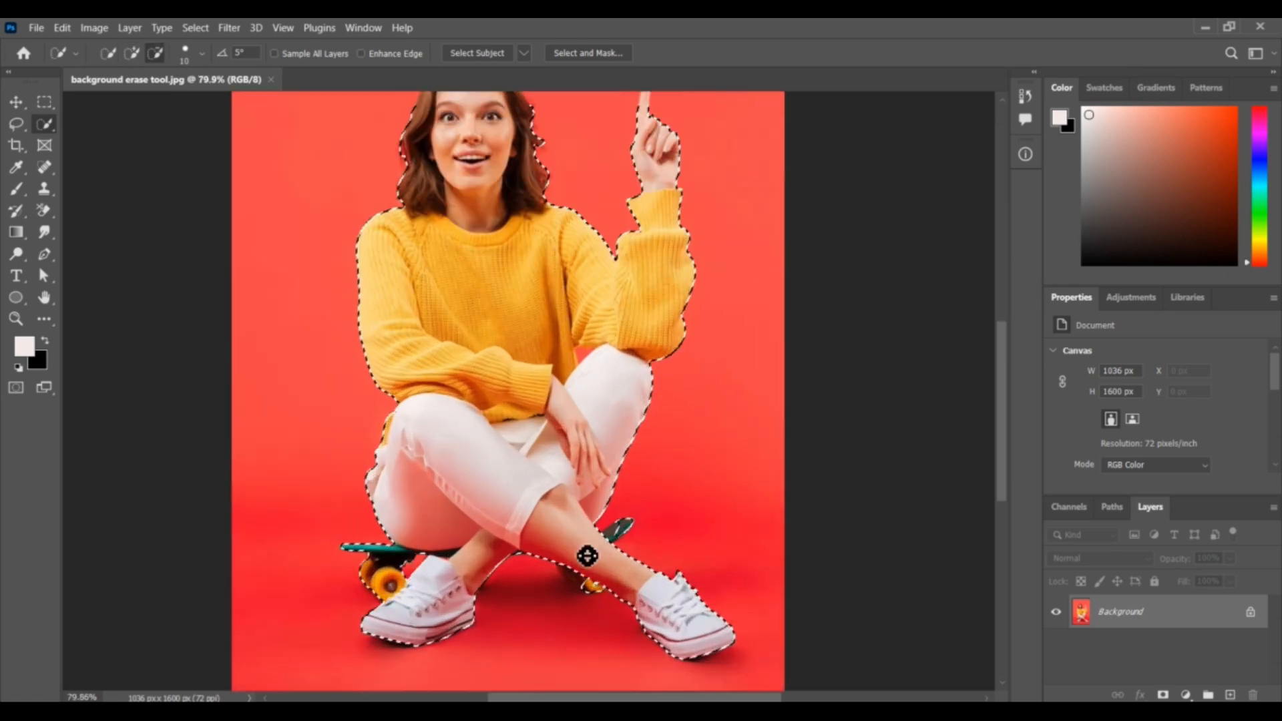
{"action": "scroll", "coordinate": [587, 555], "scroll_direction": "down", "scroll_amount": 3}
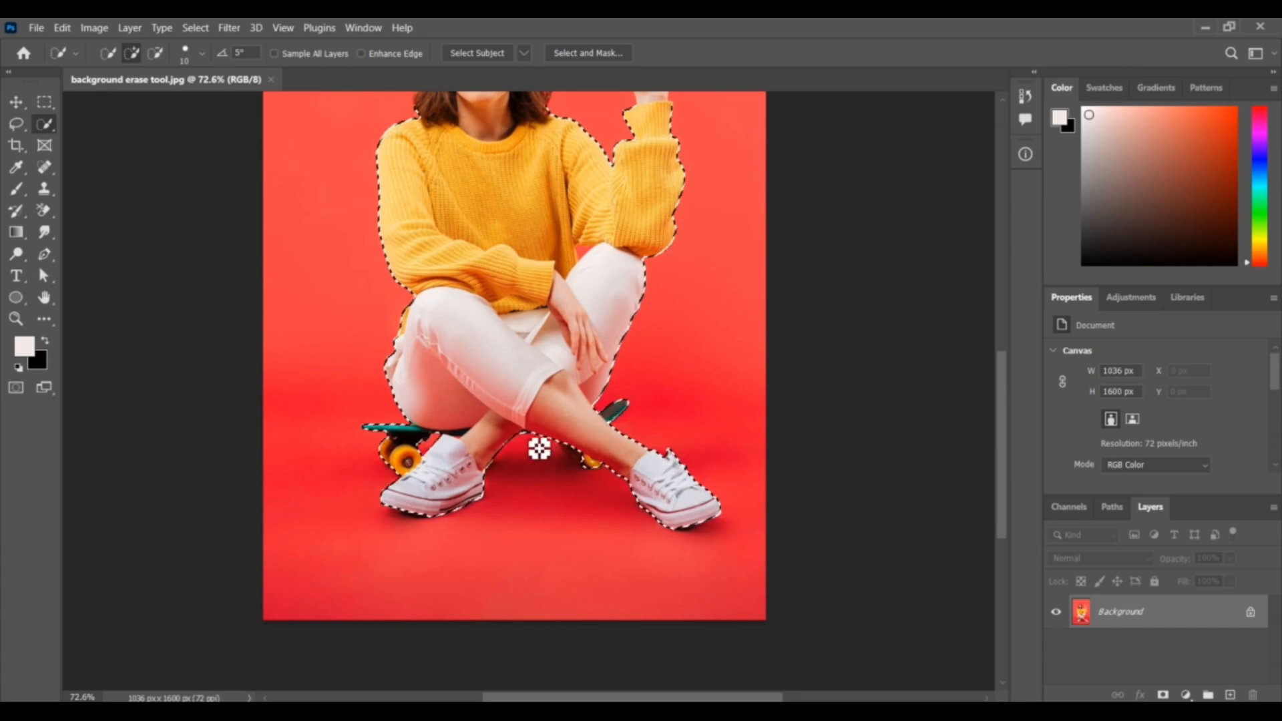
{"action": "scroll", "coordinate": [538, 446], "scroll_direction": "down", "scroll_amount": 3}
{"action": "scroll", "coordinate": [408, 439], "scroll_direction": "down", "scroll_amount": 5}
{"action": "scroll", "coordinate": [437, 367], "scroll_direction": "up", "scroll_amount": 7}
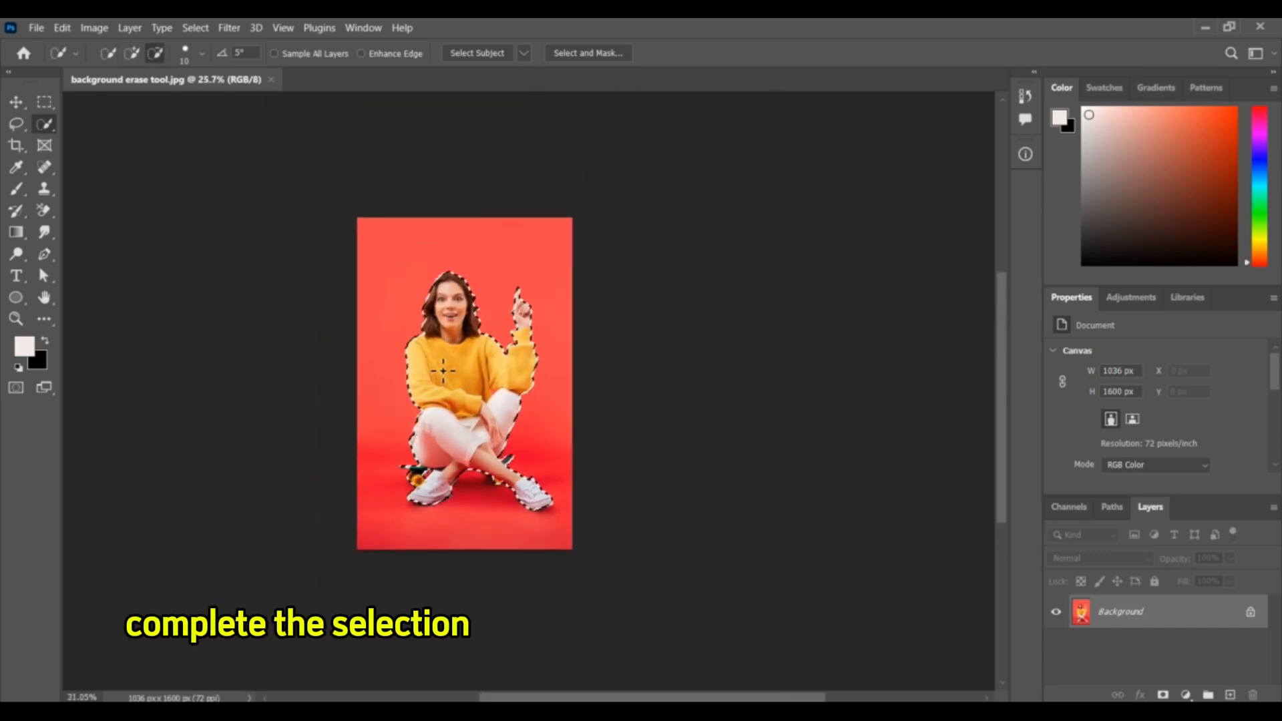
{"action": "scroll", "coordinate": [478, 346], "scroll_direction": "down", "scroll_amount": 1}
- Invert the selection around the woman so the red background is selected instead
{"action": "key", "text": "e"}
{"action": "key", "text": "m"}
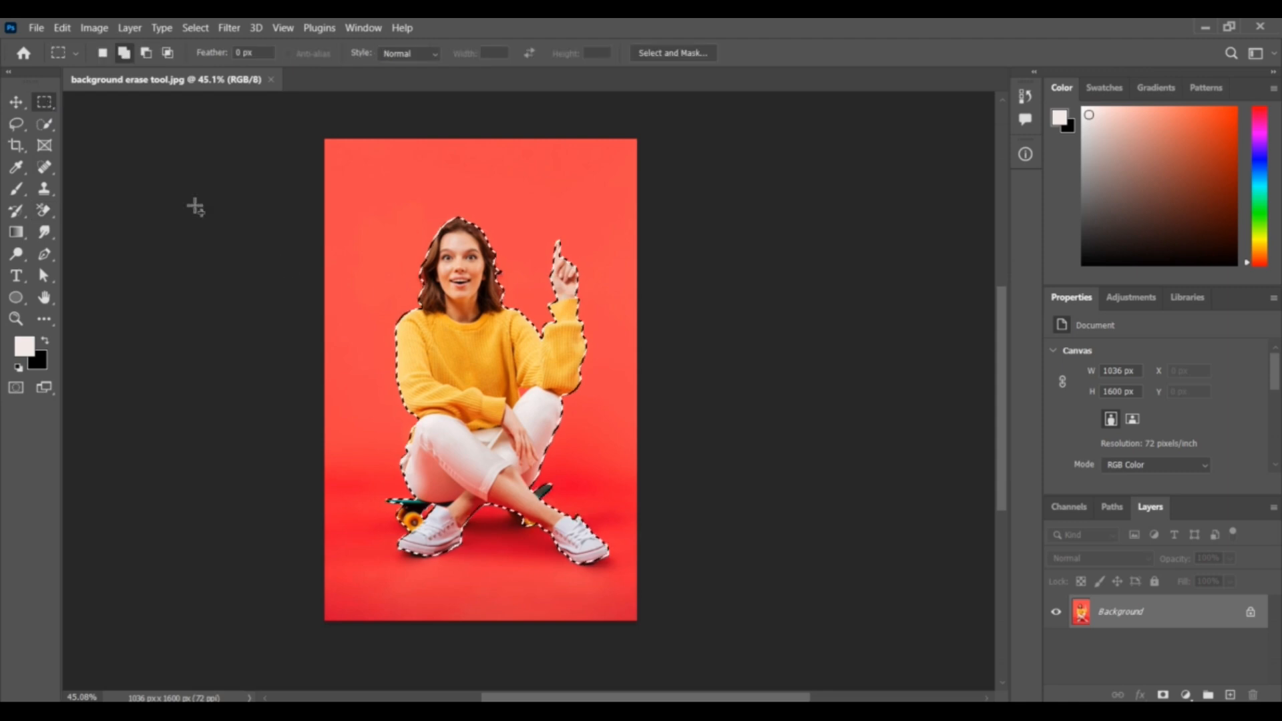
{"action": "right_click", "coordinate": [492, 372]}
{"action": "left_click", "coordinate": [546, 392]}
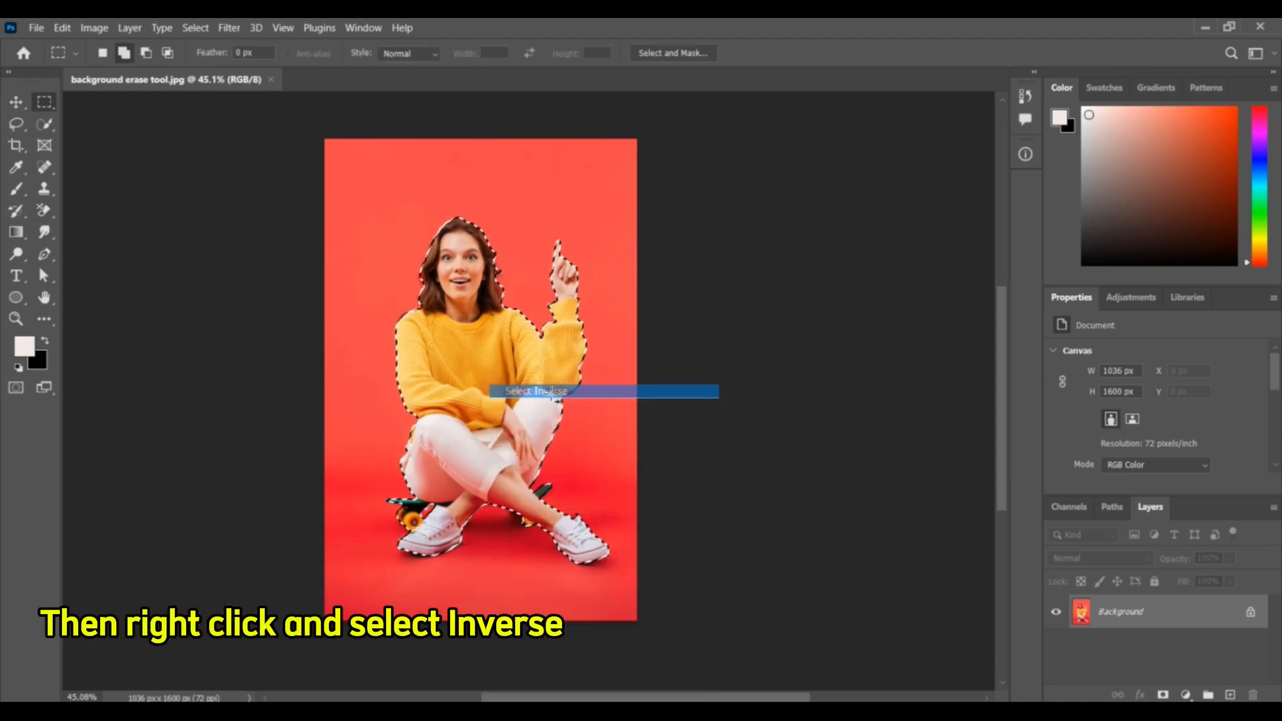
- Erase the selected red background around the woman to transparency with the Background Eraser Tool at 50% tolerance and Contiguous limits
{"action": "left_click", "coordinate": [53, 214]}
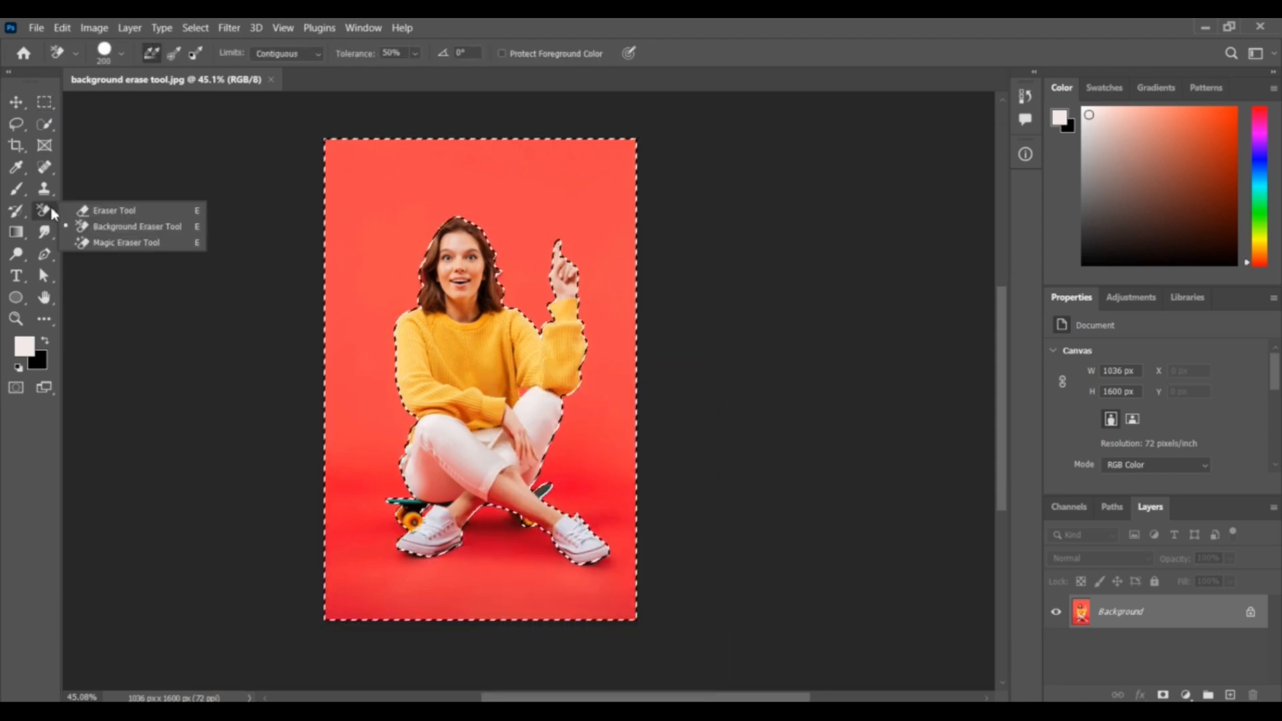
{"action": "left_click", "coordinate": [107, 224]}
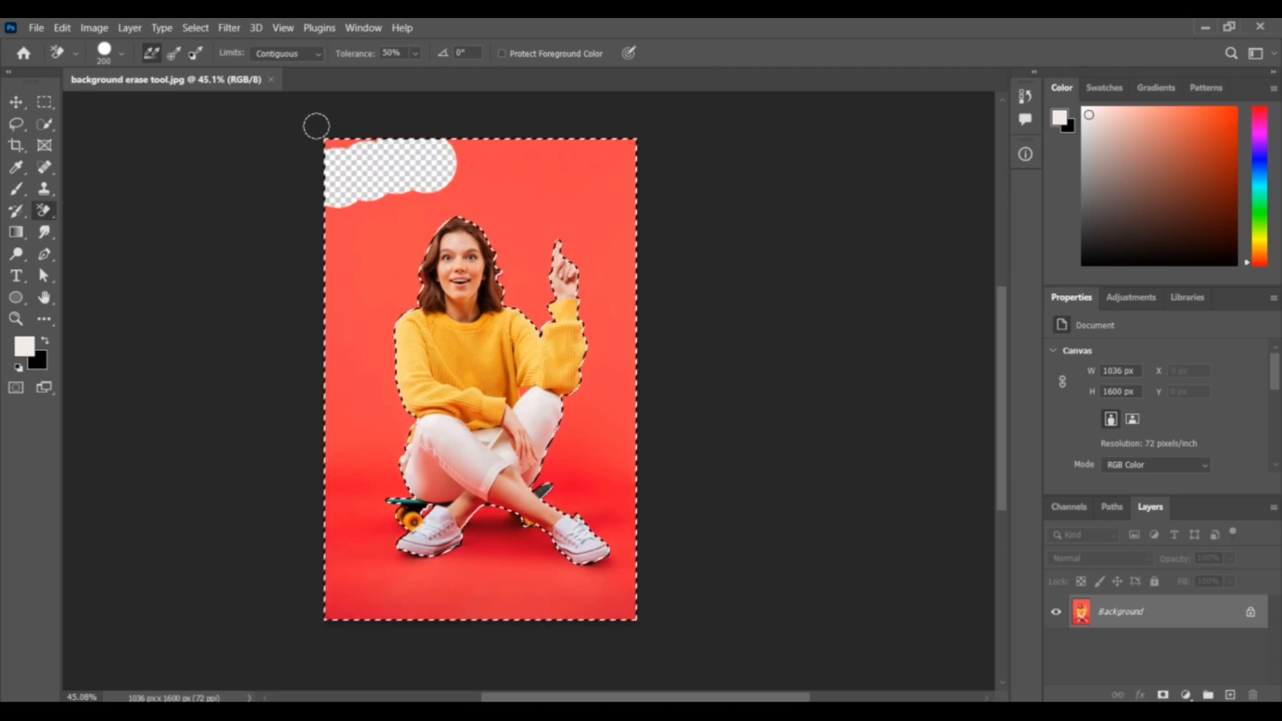
{"action": "left_click_drag", "start_coordinate": [317, 126], "coordinate": [539, 133]}
{"action": "left_click_drag", "start_coordinate": [359, 174], "coordinate": [545, 193]}
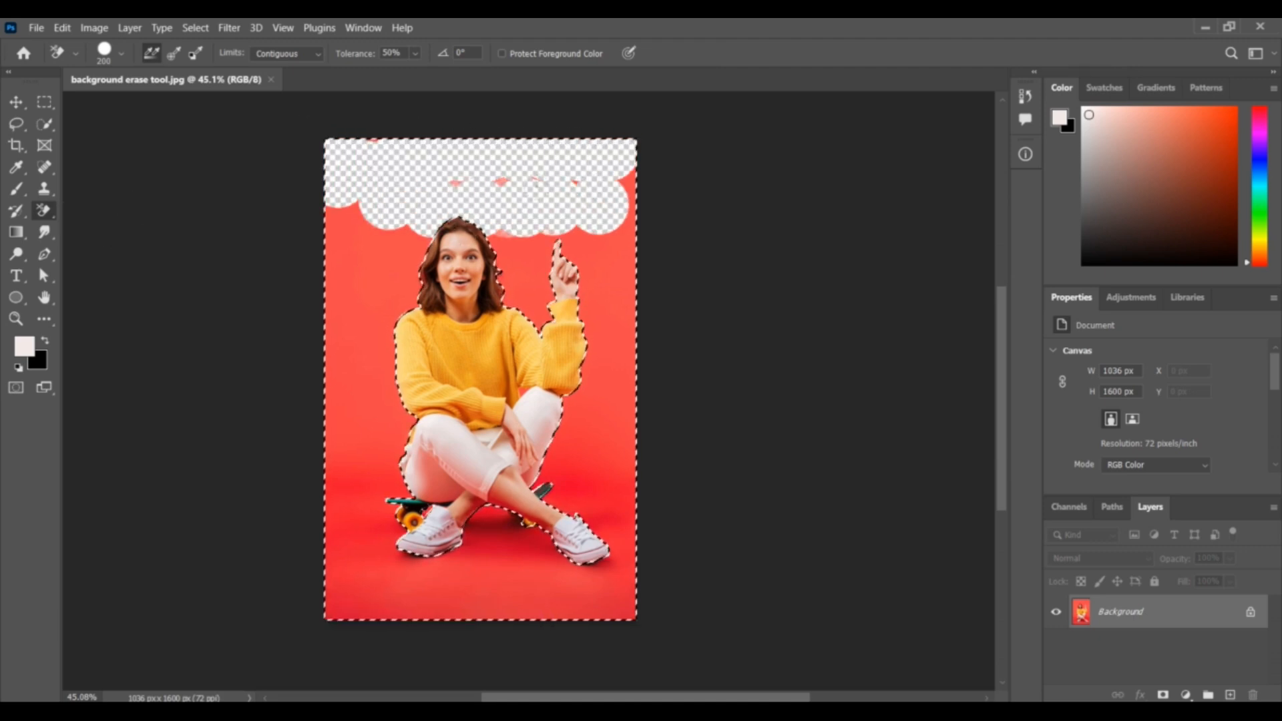
{"action": "left_click", "coordinate": [483, 166]}
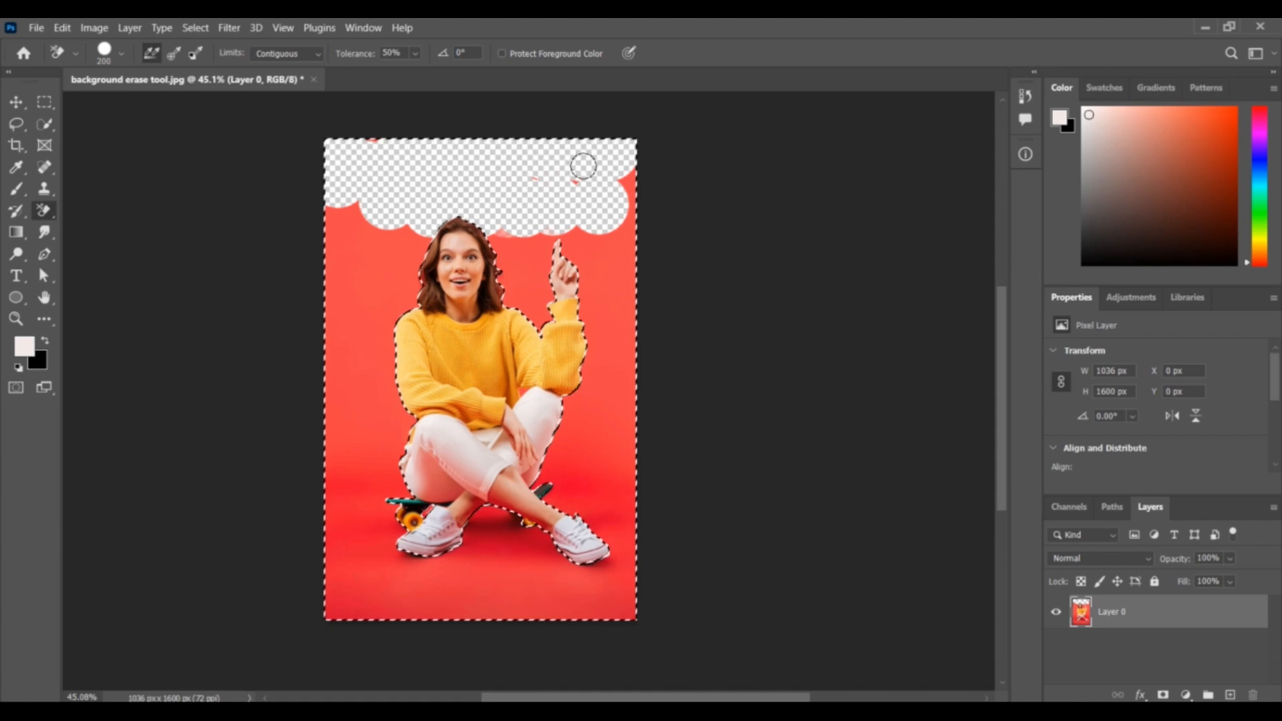
{"action": "mouse_move", "coordinate": [602, 160]}
{"action": "left_mouse_down"}
{"action": "mouse_move", "coordinate": [562, 179]}
{"action": "mouse_move", "coordinate": [552, 163]}
{"action": "mouse_move", "coordinate": [518, 161]}
{"action": "mouse_move", "coordinate": [512, 295]}
{"action": "mouse_move", "coordinate": [480, 224]}
{"action": "mouse_move", "coordinate": [408, 233]}
{"action": "mouse_move", "coordinate": [429, 227]}
{"action": "mouse_move", "coordinate": [364, 272]}
{"action": "mouse_move", "coordinate": [396, 287]}
{"action": "mouse_move", "coordinate": [364, 297]}
{"action": "mouse_move", "coordinate": [345, 245]}
{"action": "left_mouse_up"}
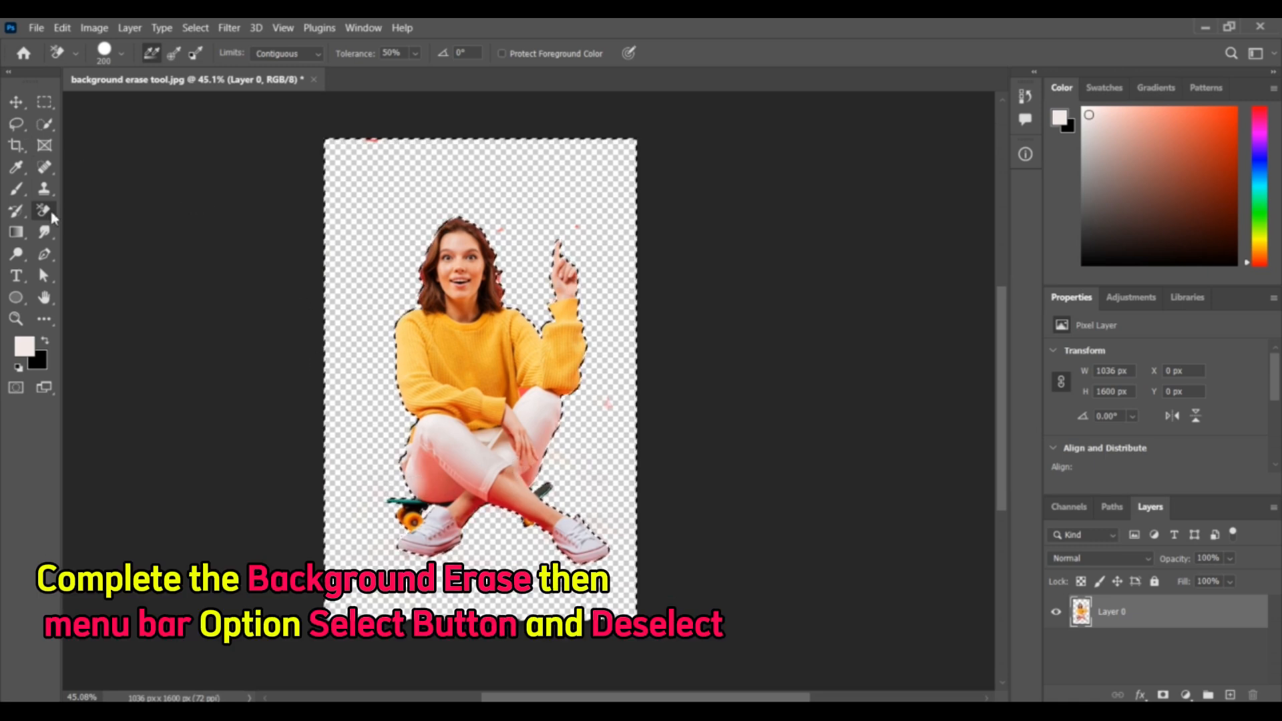
- Deselect the erased background area and make the Quick Selection Tool active
{"action": "left_click", "coordinate": [46, 126]}
{"action": "left_click", "coordinate": [193, 28]}
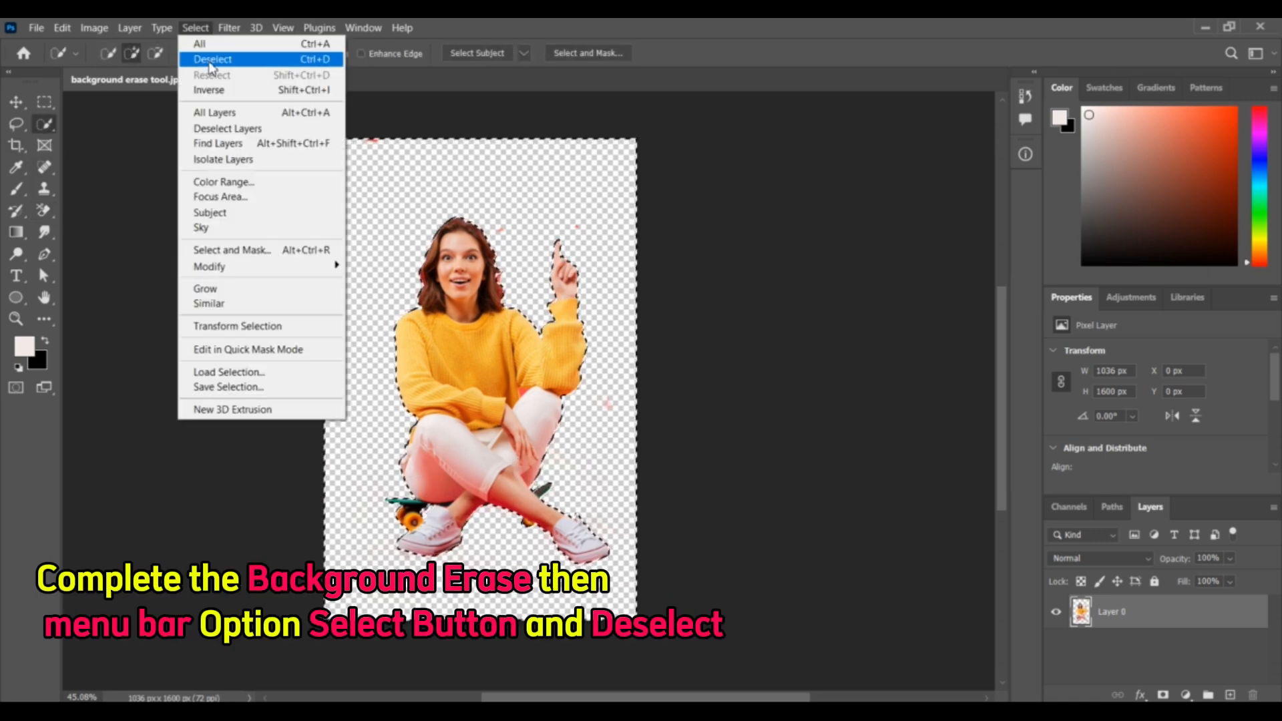
{"action": "left_click", "coordinate": [207, 51]}
- Examine the cut-out woman's edges up close and the erased background around her
{"action": "scroll", "coordinate": [538, 367], "scroll_direction": "up", "scroll_amount": 2}
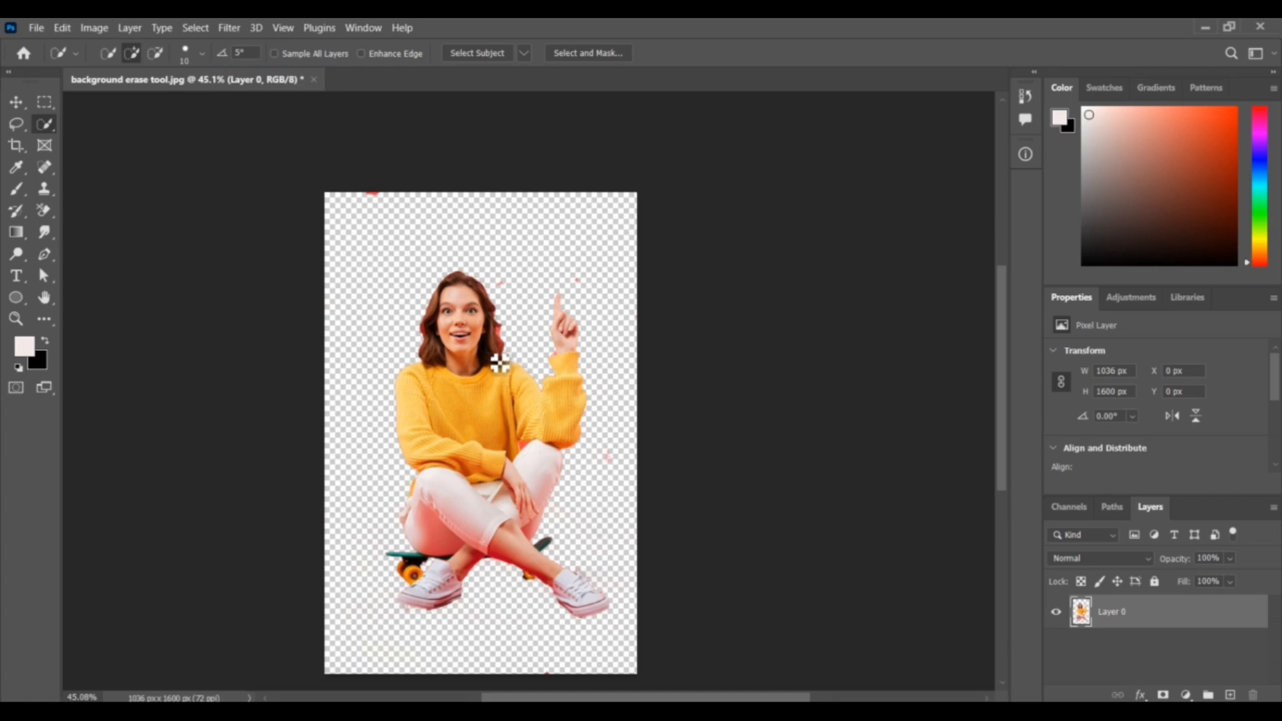
{"action": "scroll", "coordinate": [499, 362], "scroll_direction": "up", "scroll_amount": 4}
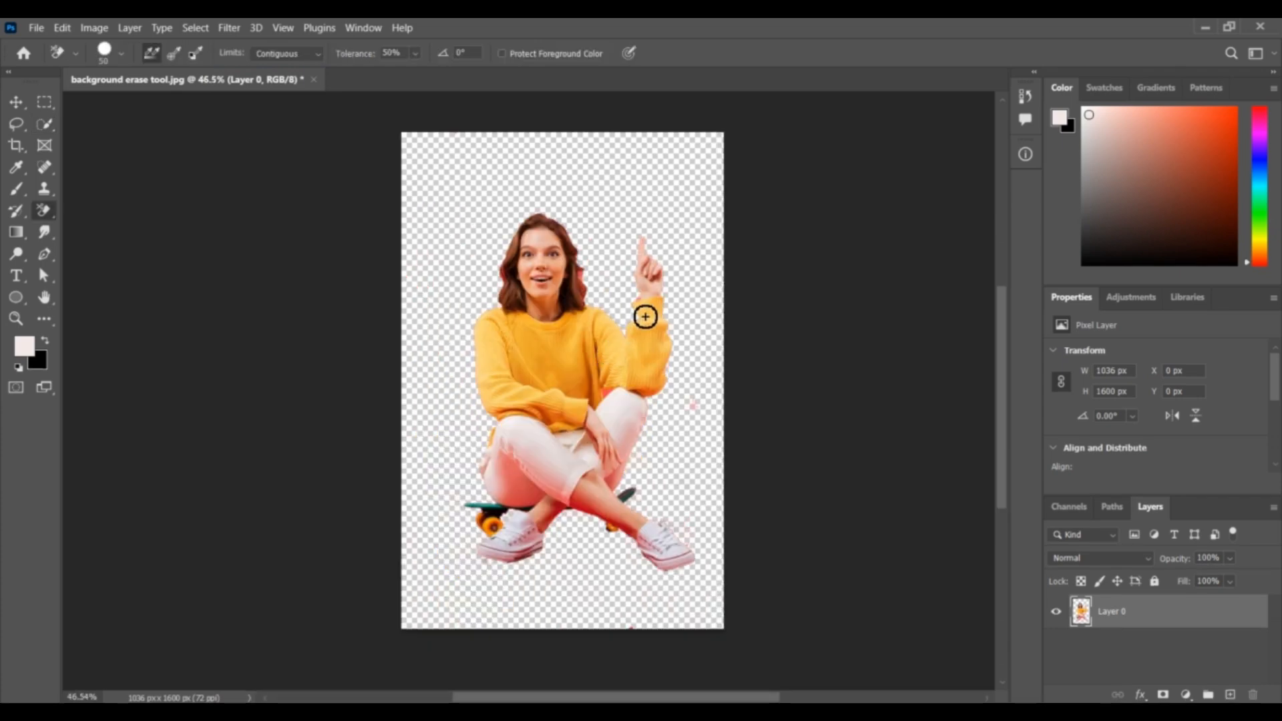
{"action": "scroll", "coordinate": [645, 317], "scroll_direction": "up", "scroll_amount": 4}
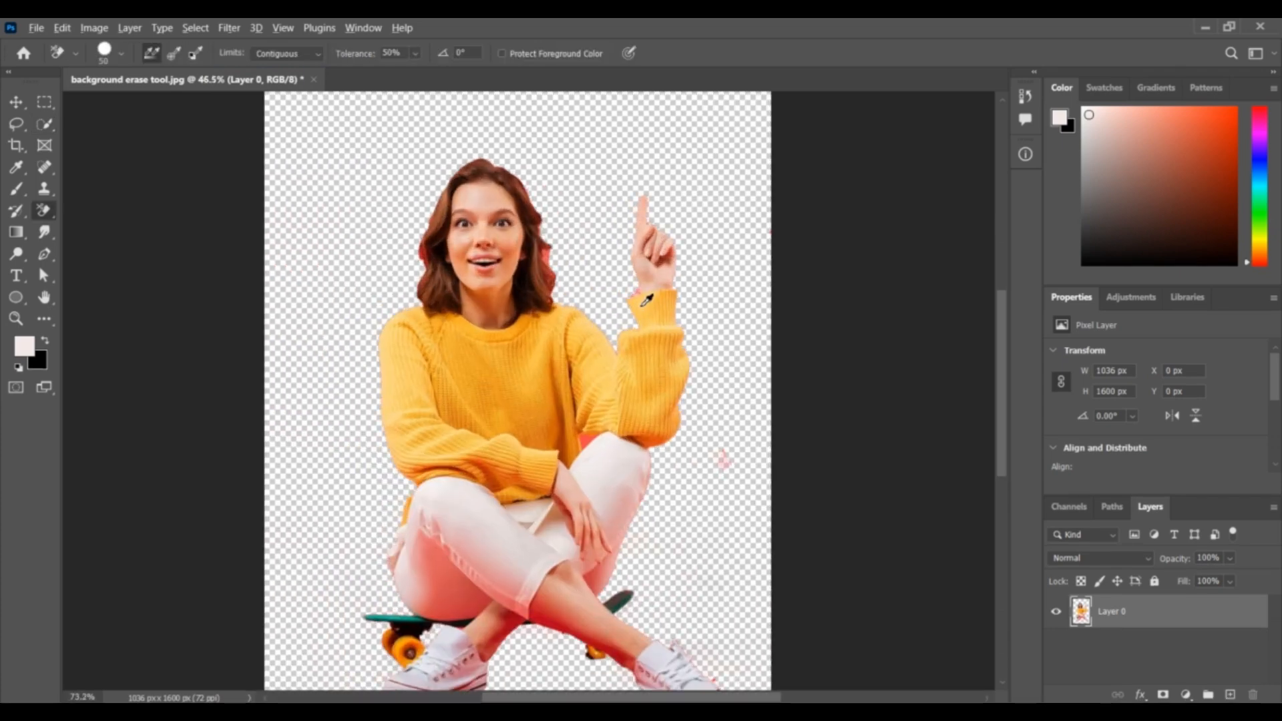
{"action": "scroll", "coordinate": [642, 306], "scroll_direction": "down", "scroll_amount": 4}
{"action": "scroll", "coordinate": [604, 329], "scroll_direction": "up", "scroll_amount": 3}
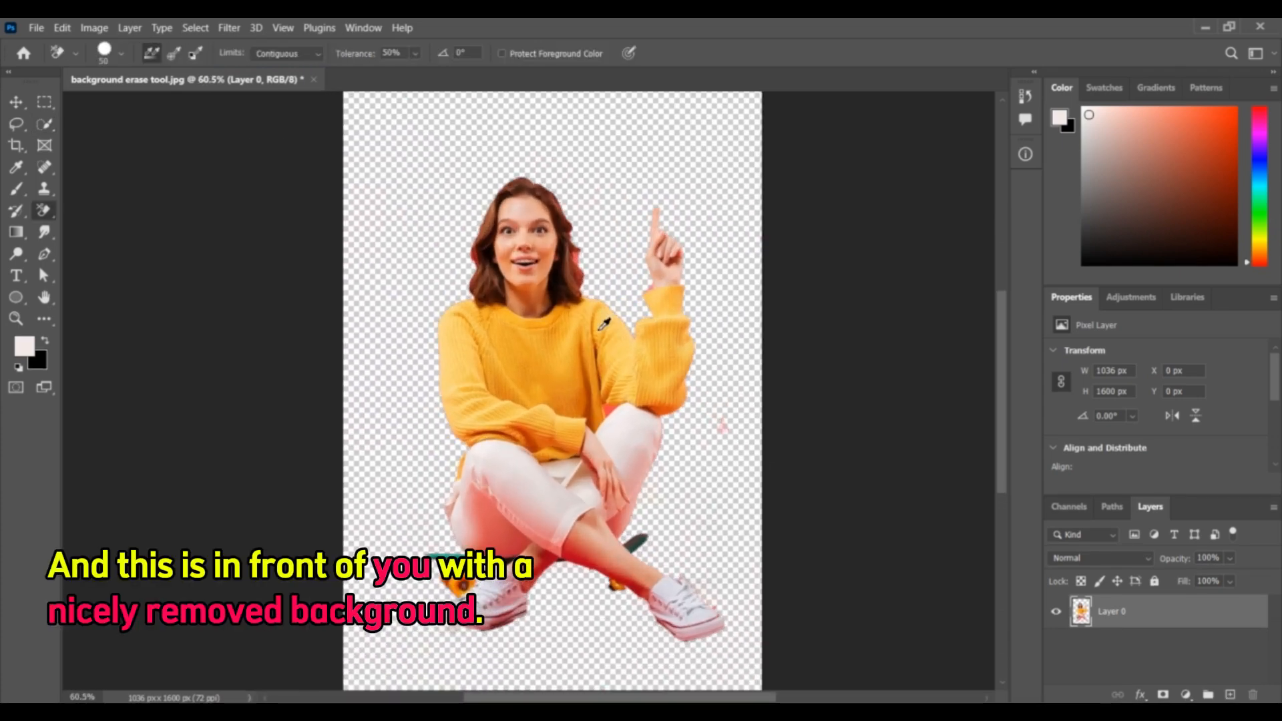
{"action": "scroll", "coordinate": [604, 330], "scroll_direction": "down", "scroll_amount": 2}
{"action": "scroll", "coordinate": [615, 309], "scroll_direction": "up", "scroll_amount": 1}
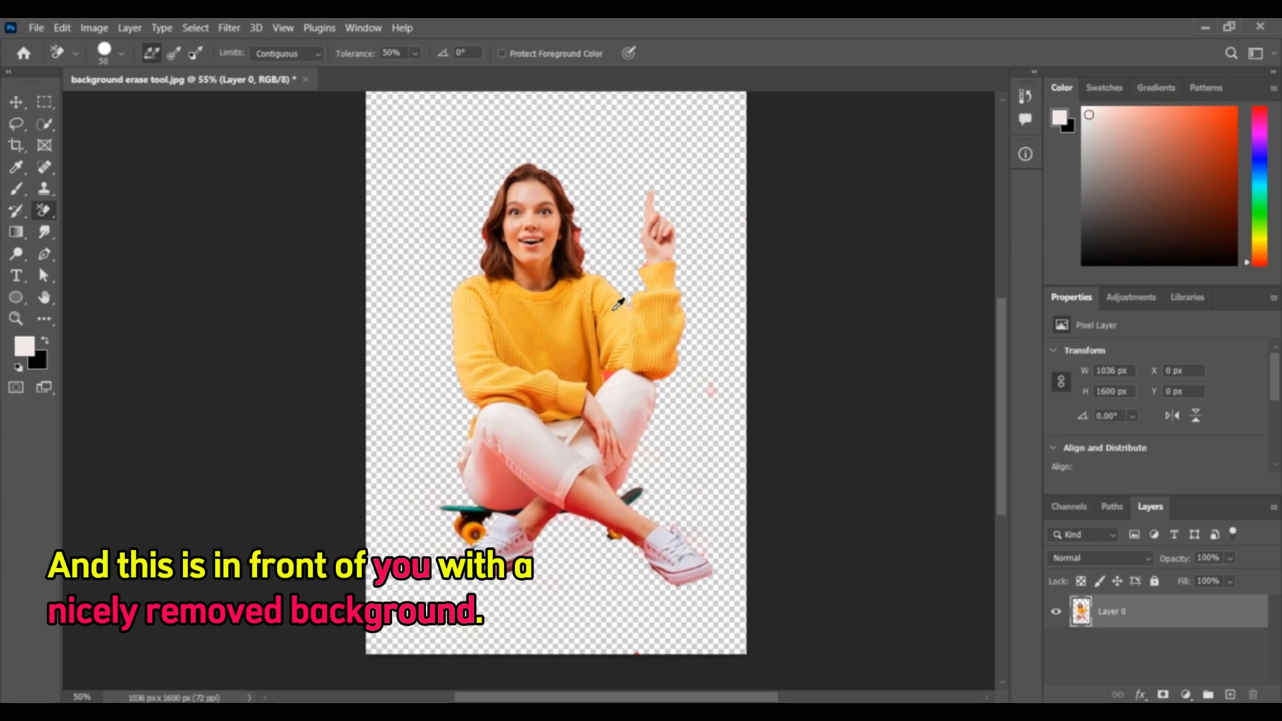
{"action": "scroll", "coordinate": [617, 304], "scroll_direction": "down", "scroll_amount": 1}
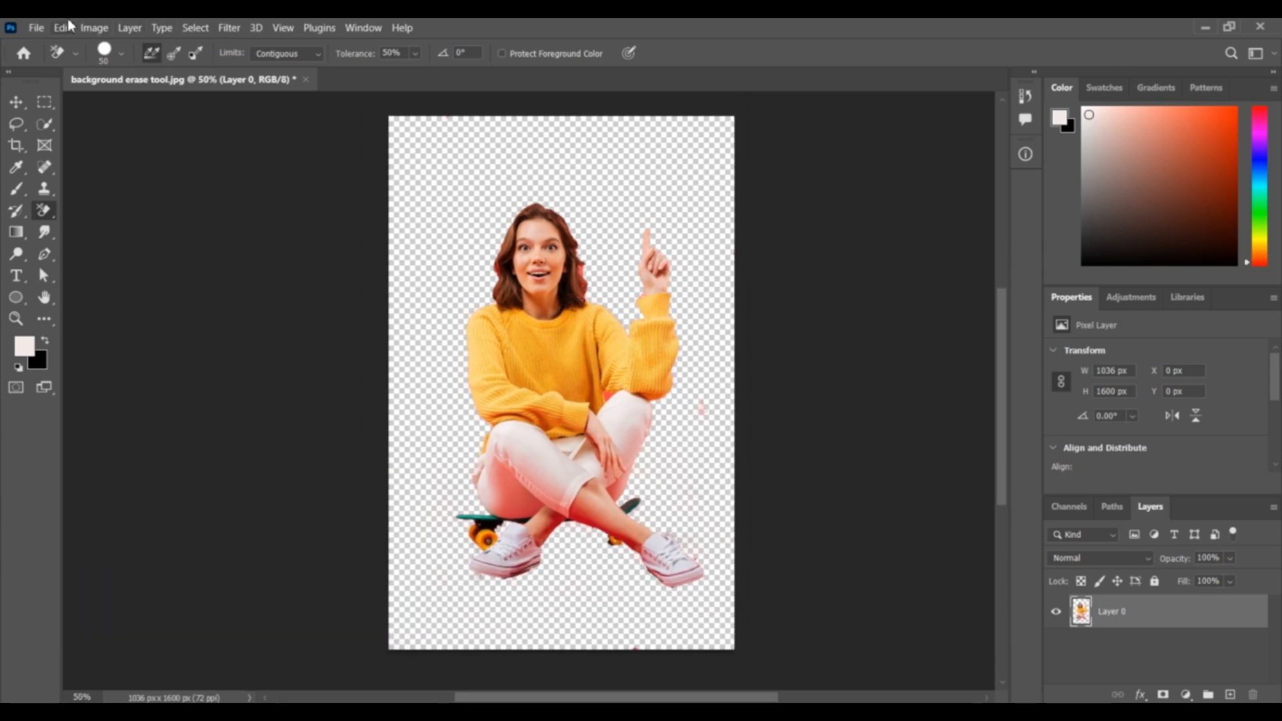
- Open the "Mask" image from the Background Remove Images folder
{"action": "left_click", "coordinate": [37, 27]}
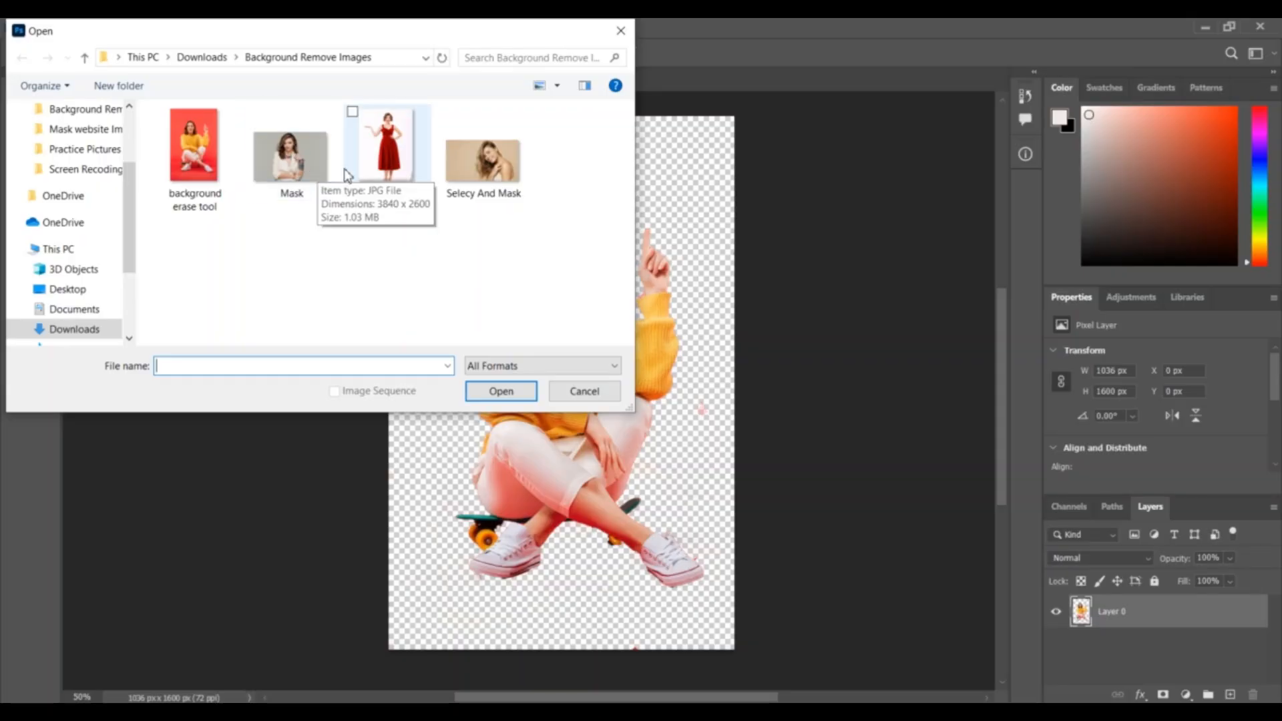
{"action": "left_click", "coordinate": [303, 158]}
{"action": "left_click", "coordinate": [501, 390]}
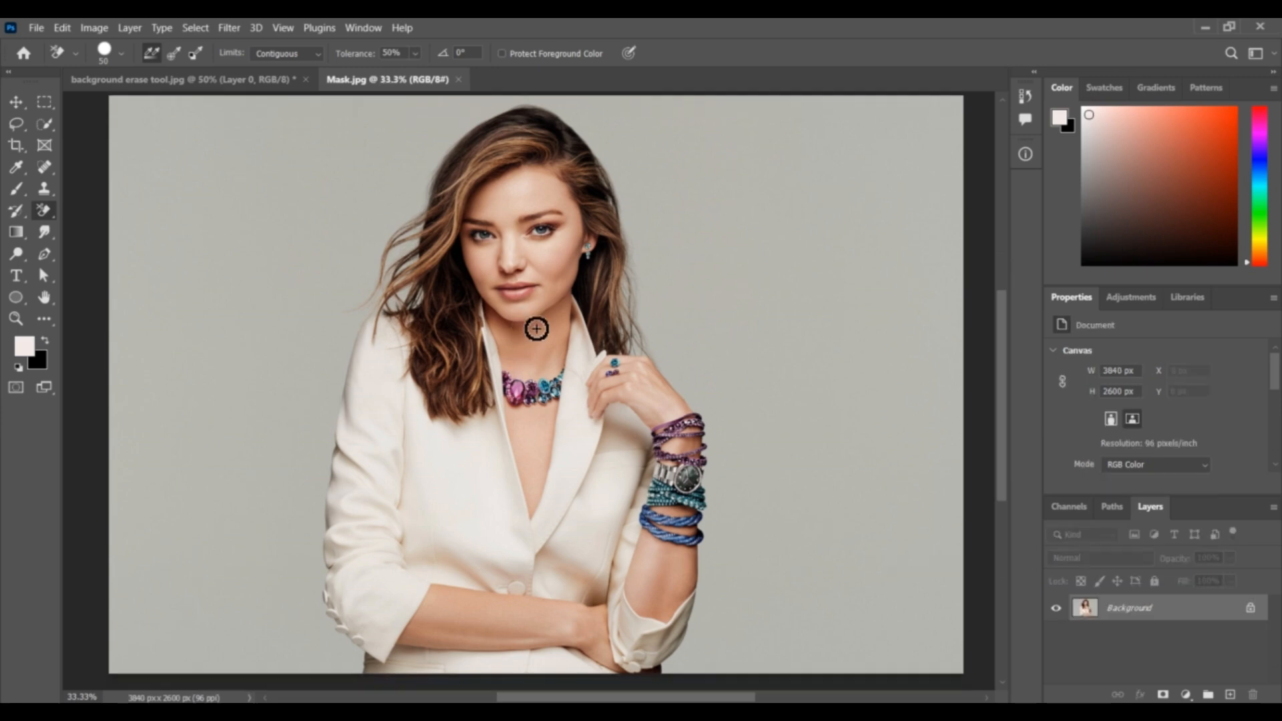
- Paint a rough selection over the woman's hair, jacket and raised arm with the Quick Selection Tool
{"action": "scroll", "coordinate": [540, 317], "scroll_direction": "down", "scroll_amount": 1}
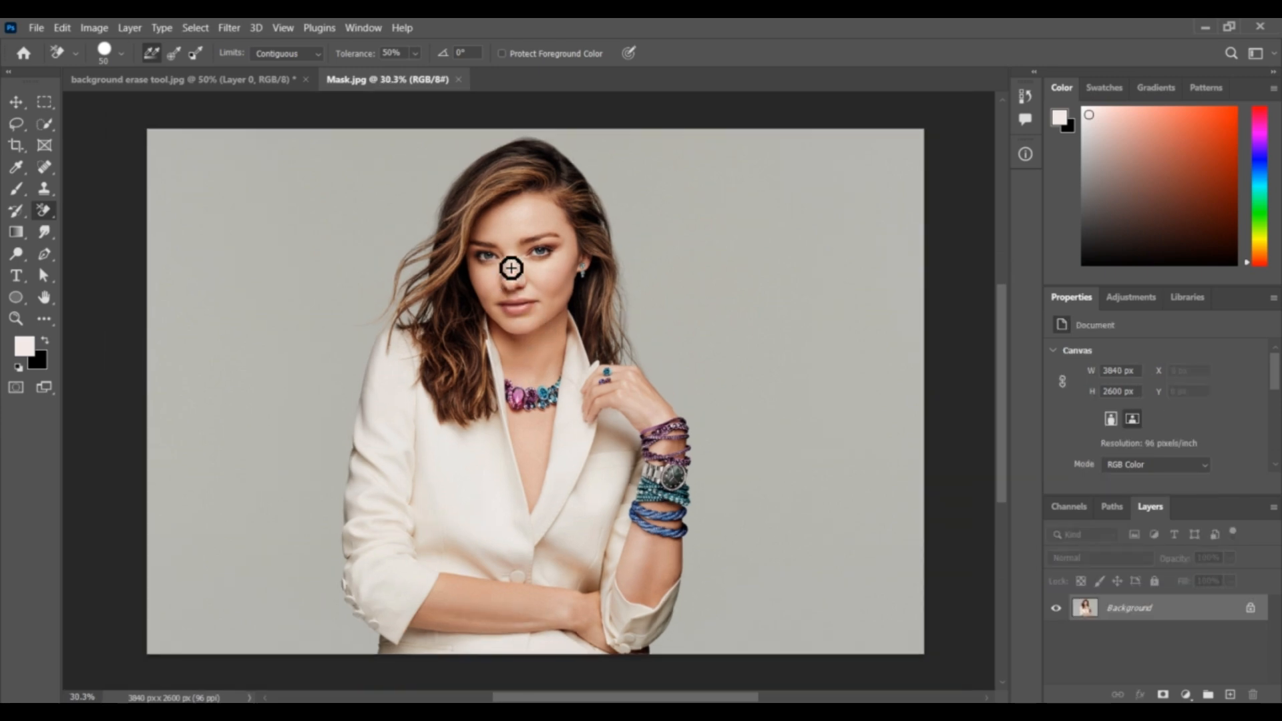
{"action": "left_click", "coordinate": [42, 128]}
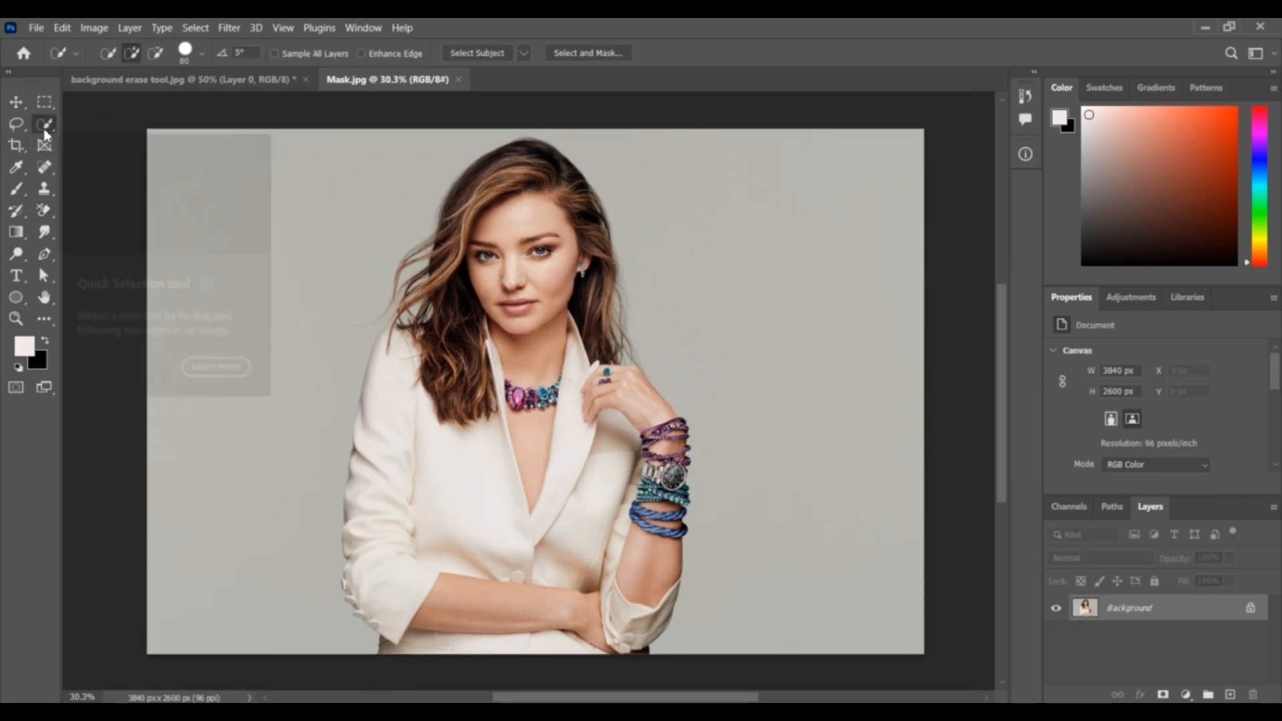
{"action": "right_click", "coordinate": [43, 128]}
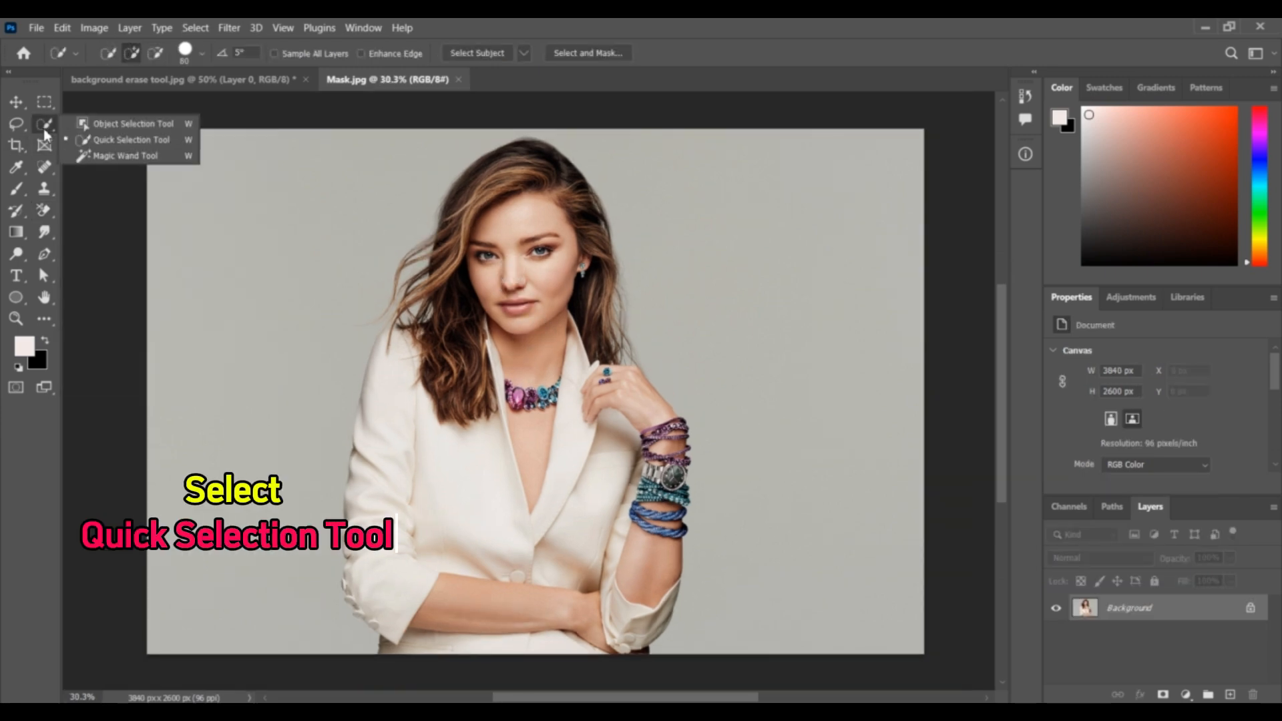
{"action": "left_click", "coordinate": [118, 141]}
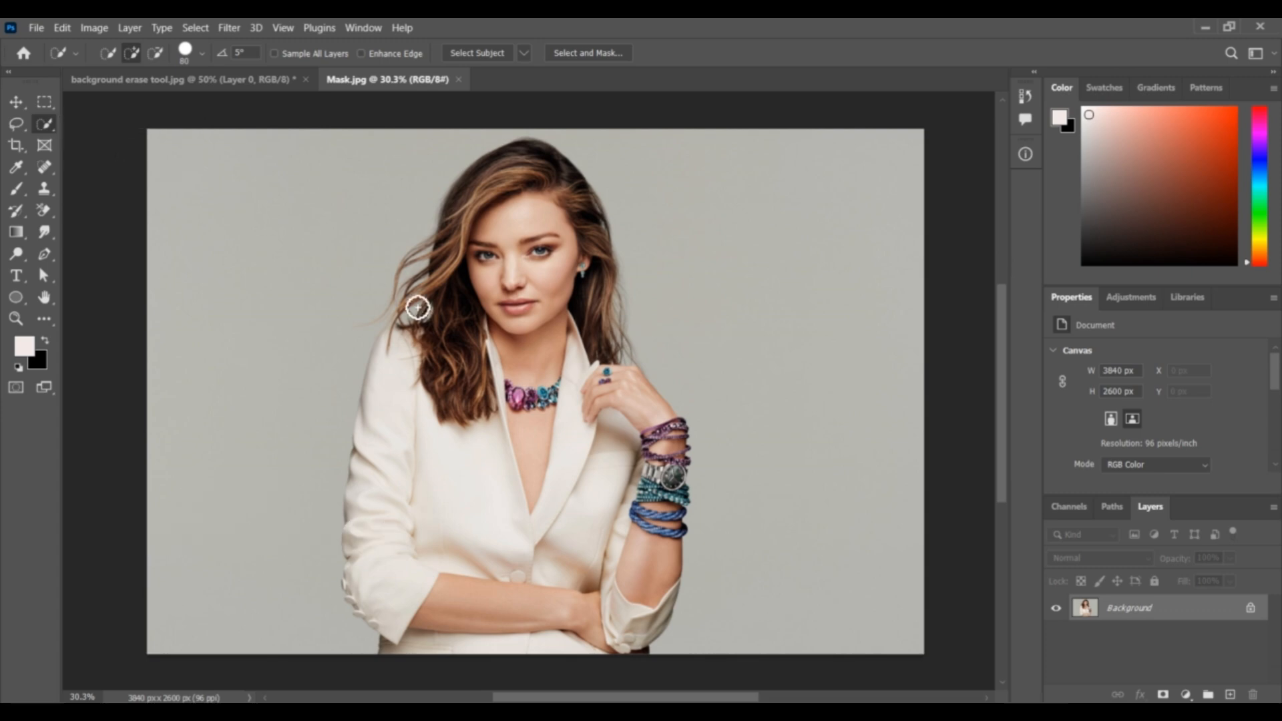
{"action": "mouse_move", "coordinate": [417, 308]}
{"action": "left_mouse_down"}
{"action": "mouse_move", "coordinate": [478, 338]}
{"action": "mouse_move", "coordinate": [497, 427]}
{"action": "mouse_move", "coordinate": [452, 261]}
{"action": "mouse_move", "coordinate": [412, 297]}
{"action": "mouse_move", "coordinate": [487, 241]}
{"action": "mouse_move", "coordinate": [566, 216]}
{"action": "mouse_move", "coordinate": [635, 560]}
{"action": "mouse_move", "coordinate": [661, 580]}
{"action": "left_mouse_up"}
- Select the whole woman with Select Subject, discarding the existing selection, and hide the grey background with a layer mask
{"action": "left_click", "coordinate": [491, 53]}
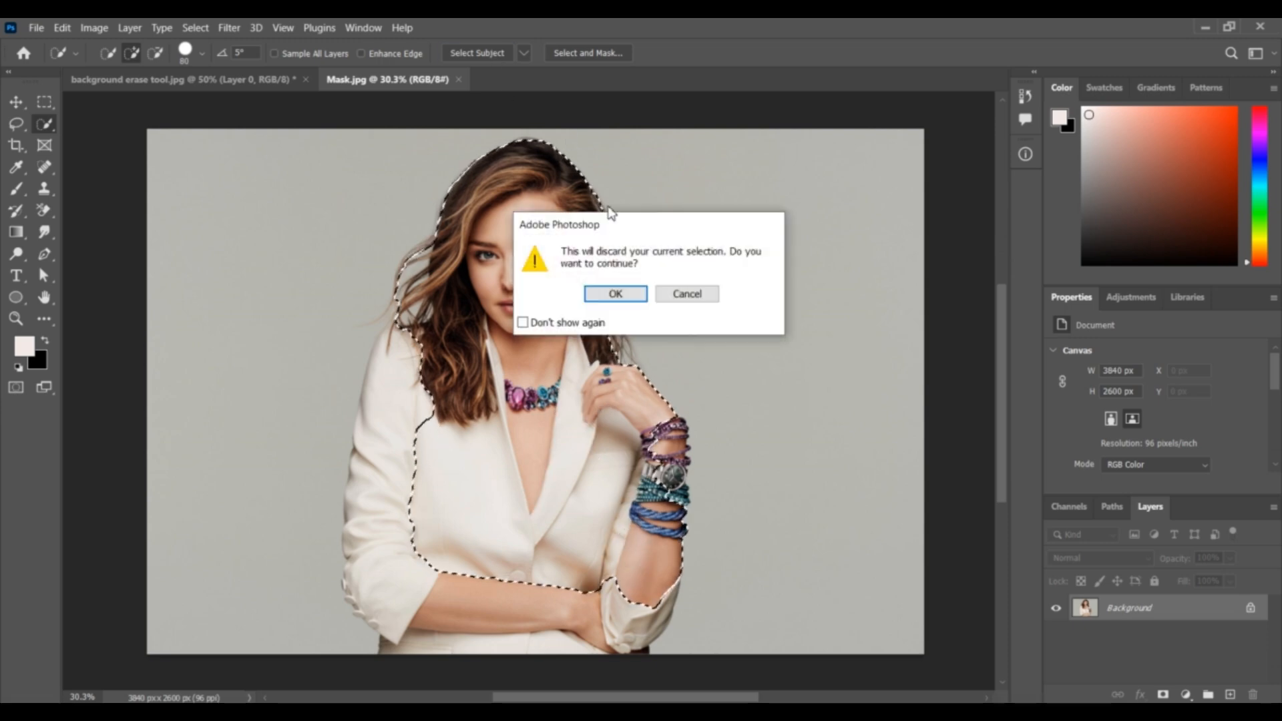
{"action": "left_click", "coordinate": [624, 293]}
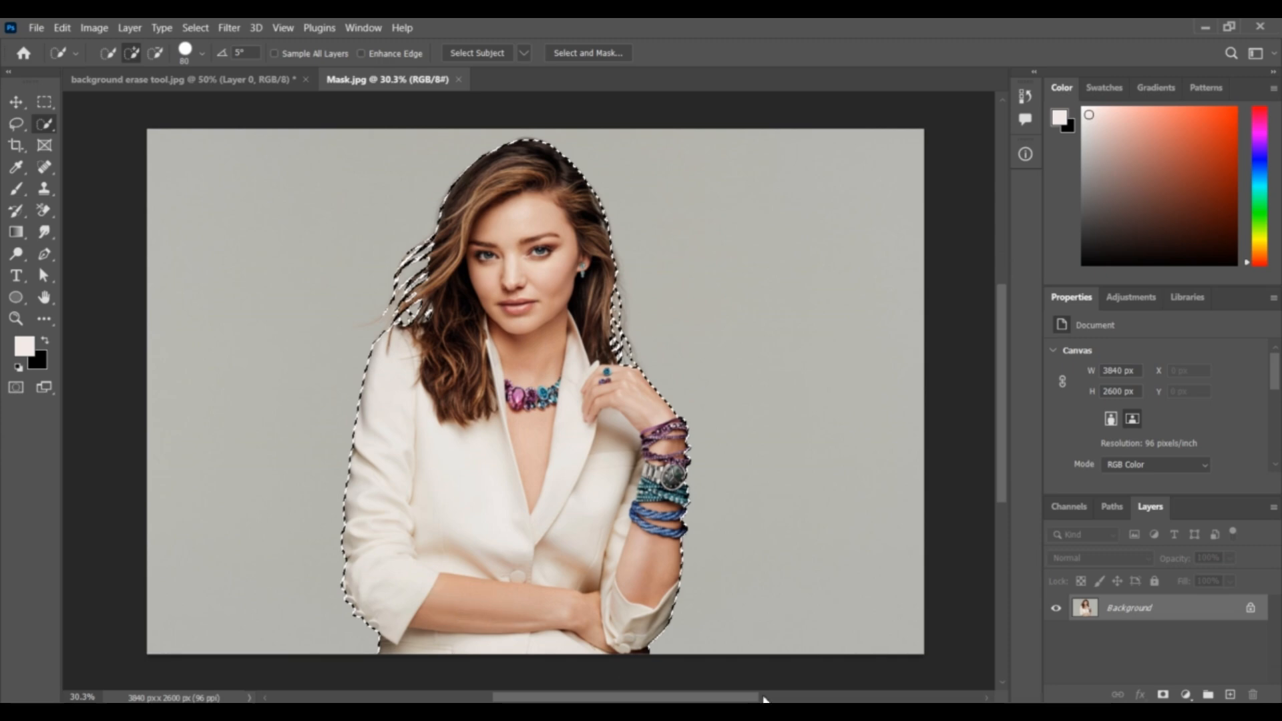
{"action": "left_click", "coordinate": [1162, 695]}
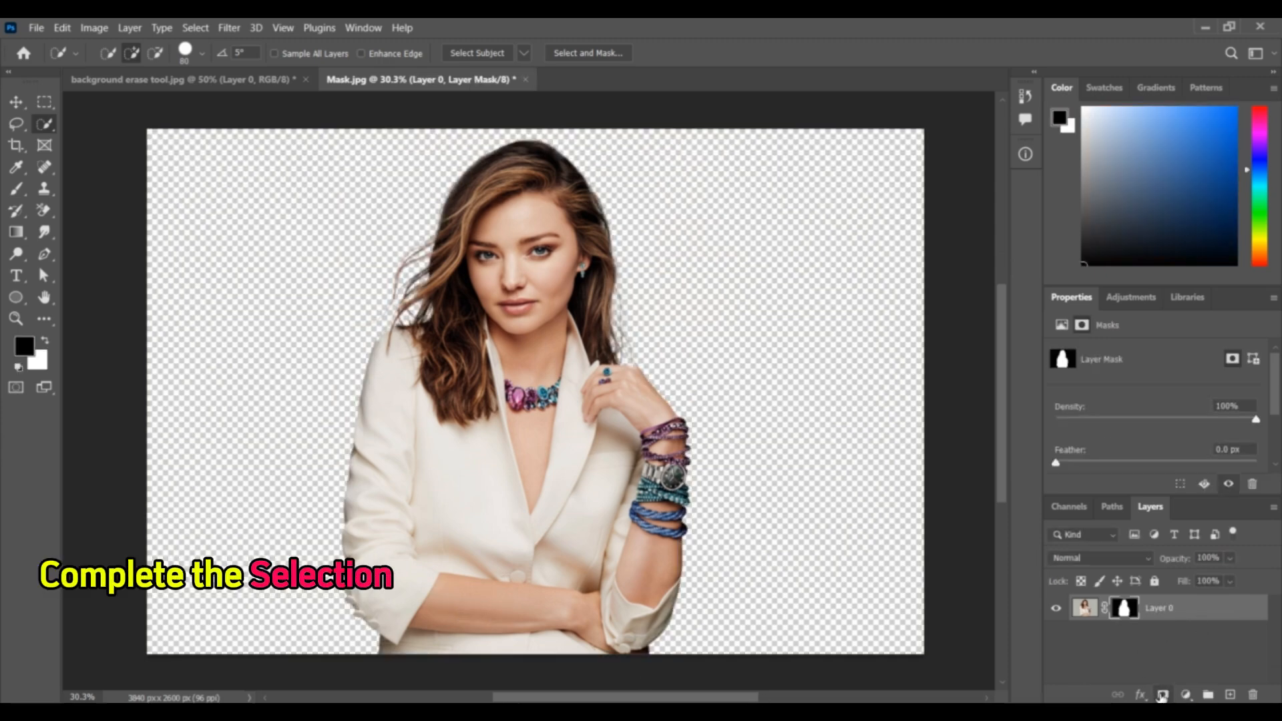
- Examine the masked woman's hair strands, face and jacket edges against the transparent background
{"action": "scroll", "coordinate": [692, 278], "scroll_direction": "up", "scroll_amount": 6}
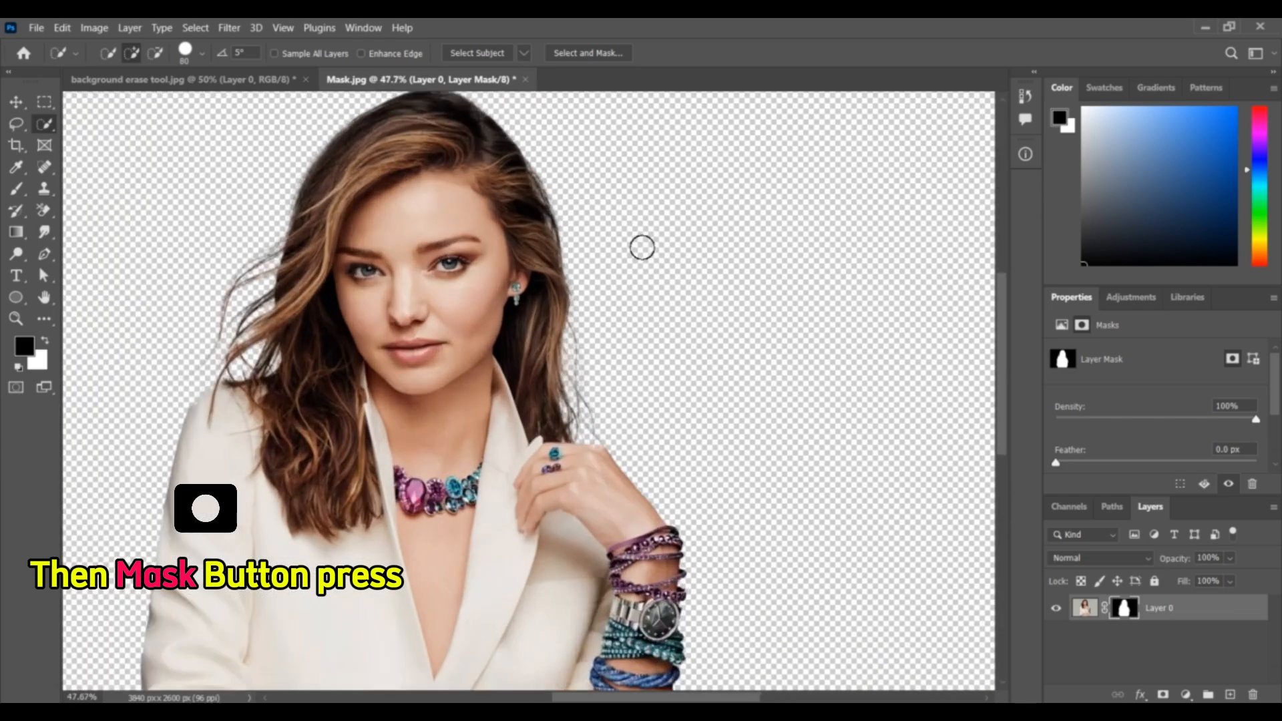
{"action": "scroll", "coordinate": [538, 286], "scroll_direction": "up", "scroll_amount": 3}
{"action": "scroll", "coordinate": [498, 284], "scroll_direction": "down", "scroll_amount": 5}
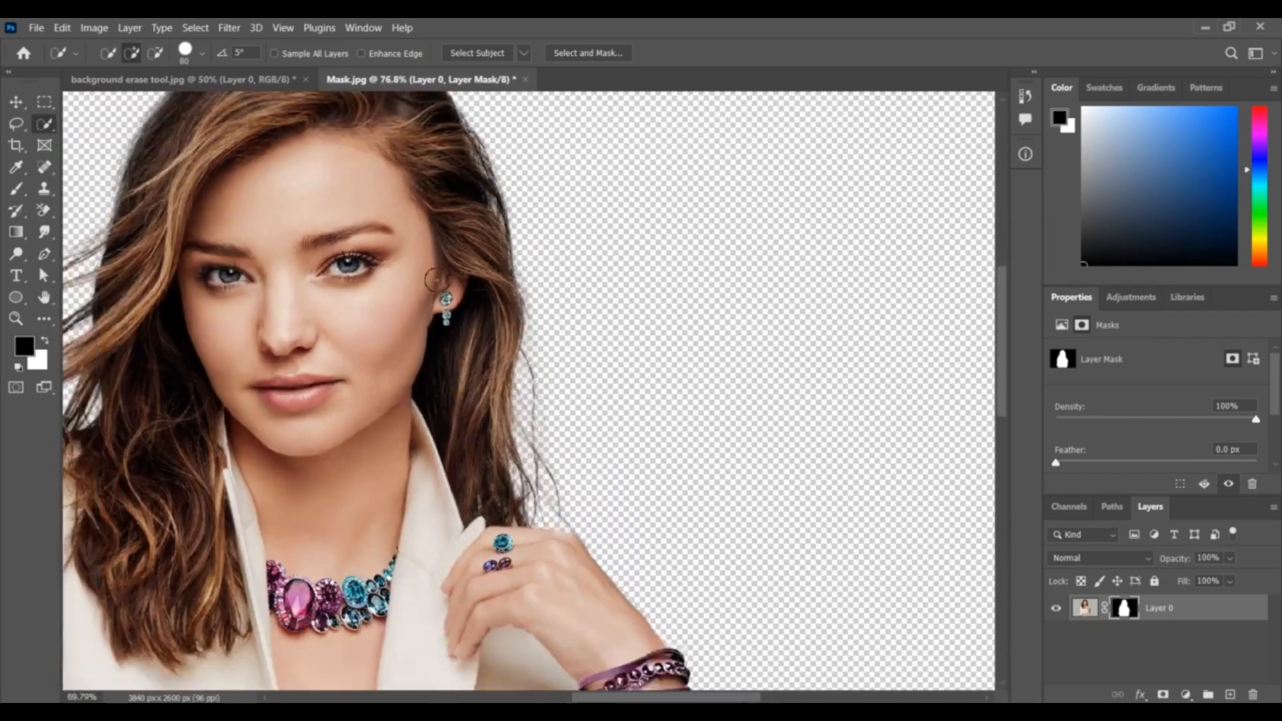
{"action": "left_click_drag", "start_coordinate": [206, 319], "coordinate": [387, 428]}
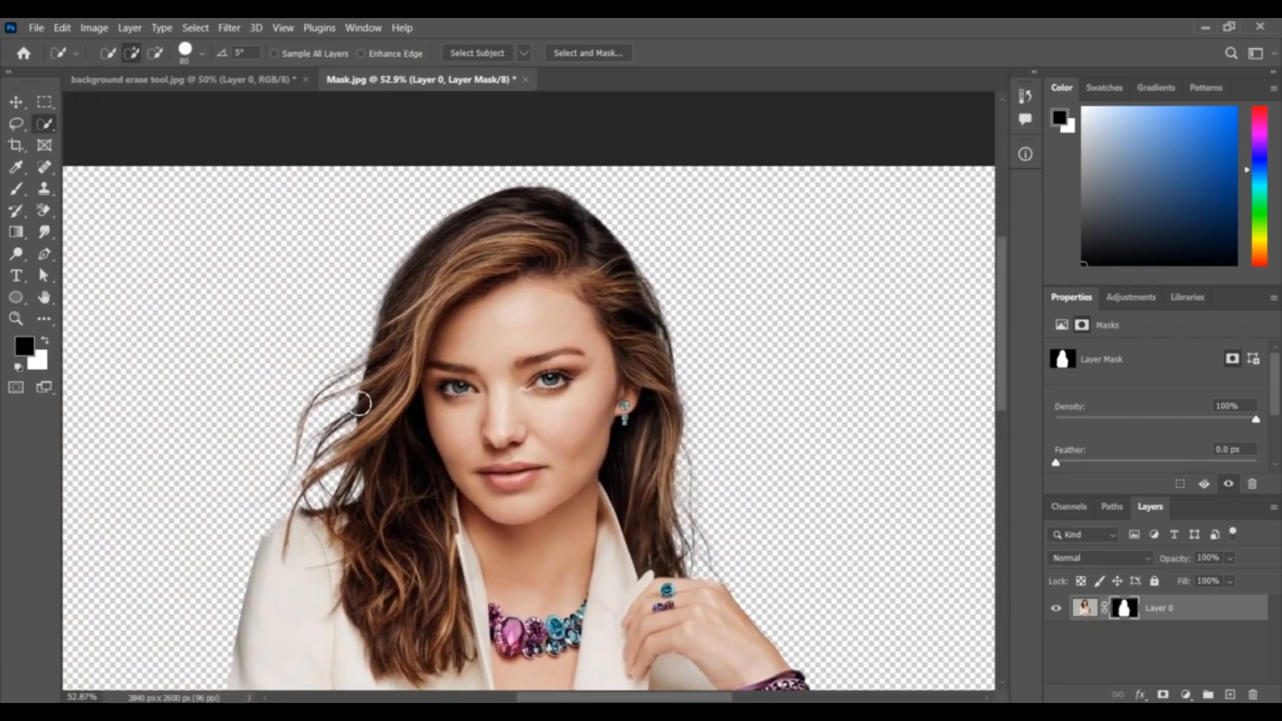
{"action": "scroll", "coordinate": [357, 375], "scroll_direction": "up", "scroll_amount": 3}
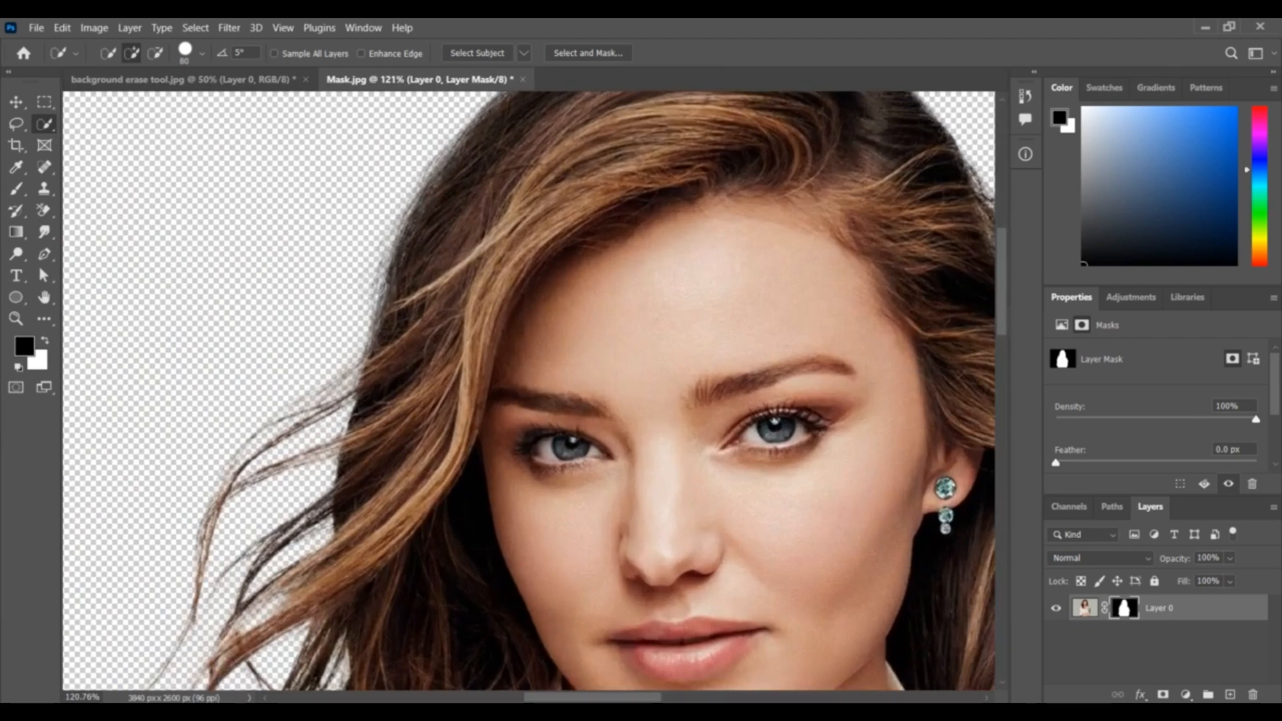
{"action": "scroll", "coordinate": [387, 287], "scroll_direction": "down", "scroll_amount": 2}
{"action": "scroll", "coordinate": [395, 286], "scroll_direction": "down", "scroll_amount": 4}
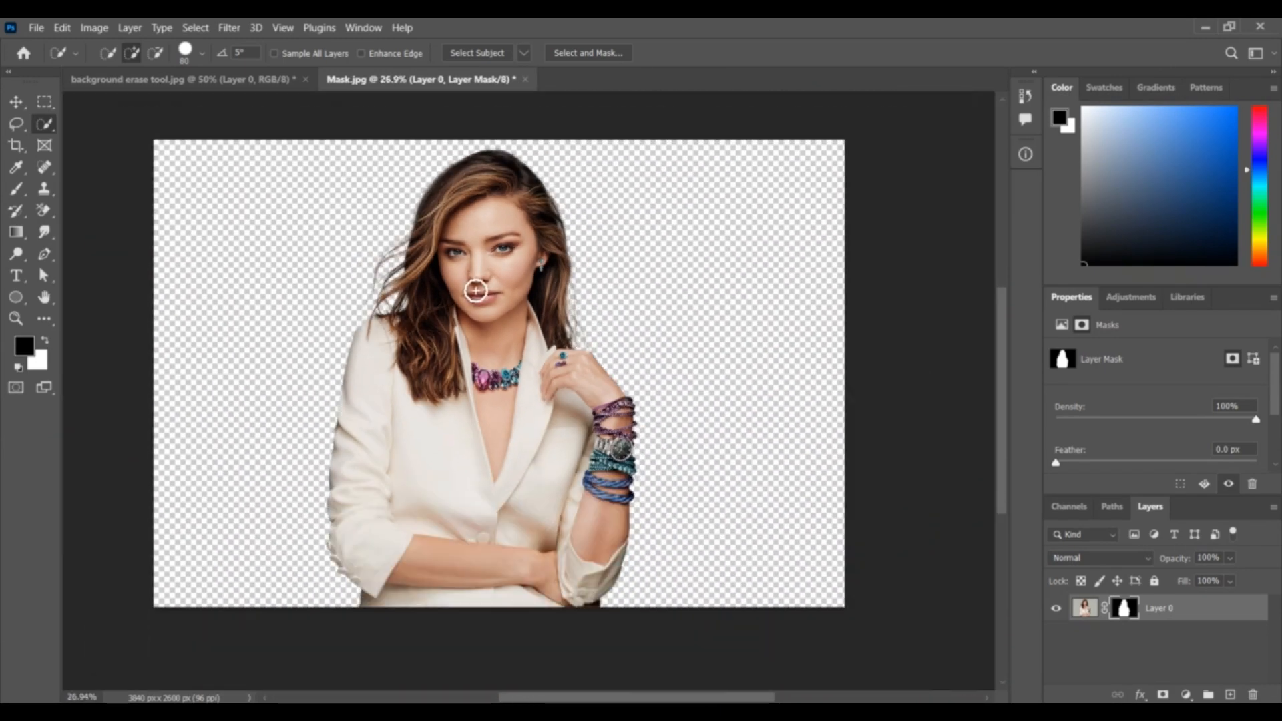
{"action": "scroll", "coordinate": [495, 299], "scroll_direction": "up", "scroll_amount": 1}
{"action": "scroll", "coordinate": [514, 287], "scroll_direction": "down", "scroll_amount": 1}
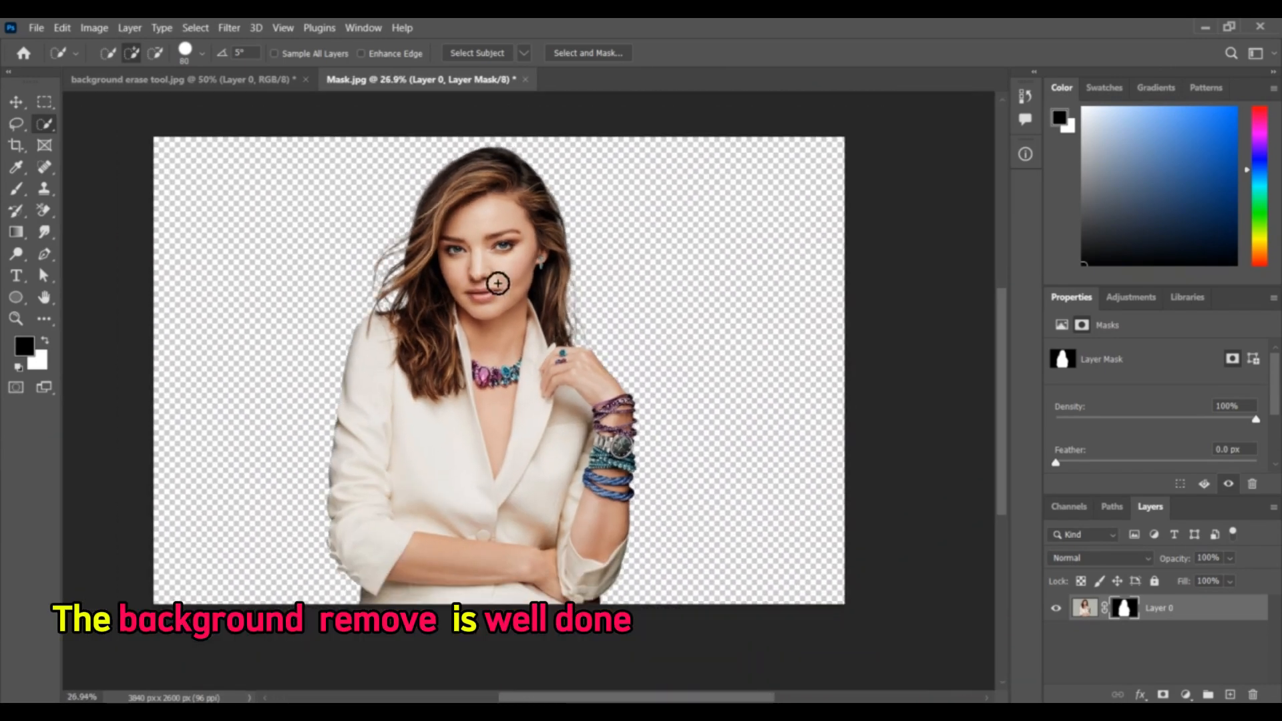
{"action": "scroll", "coordinate": [526, 287], "scroll_direction": "up", "scroll_amount": 1}
{"action": "scroll", "coordinate": [526, 283], "scroll_direction": "down", "scroll_amount": 1}
{"action": "scroll", "coordinate": [526, 280], "scroll_direction": "up", "scroll_amount": 1}
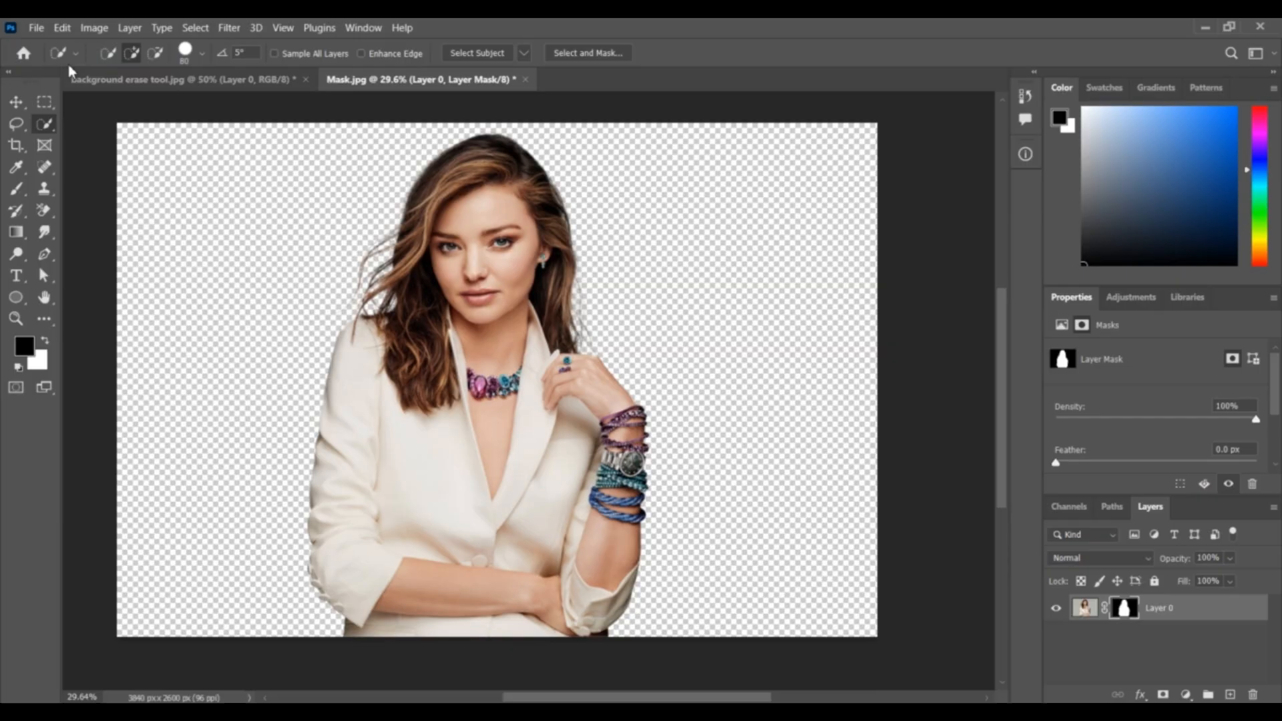
- Open the "Selecy And Mask" image from the Background Remove Images folder and activate the Lasso tool
{"action": "key", "text": "ctrl+o"}
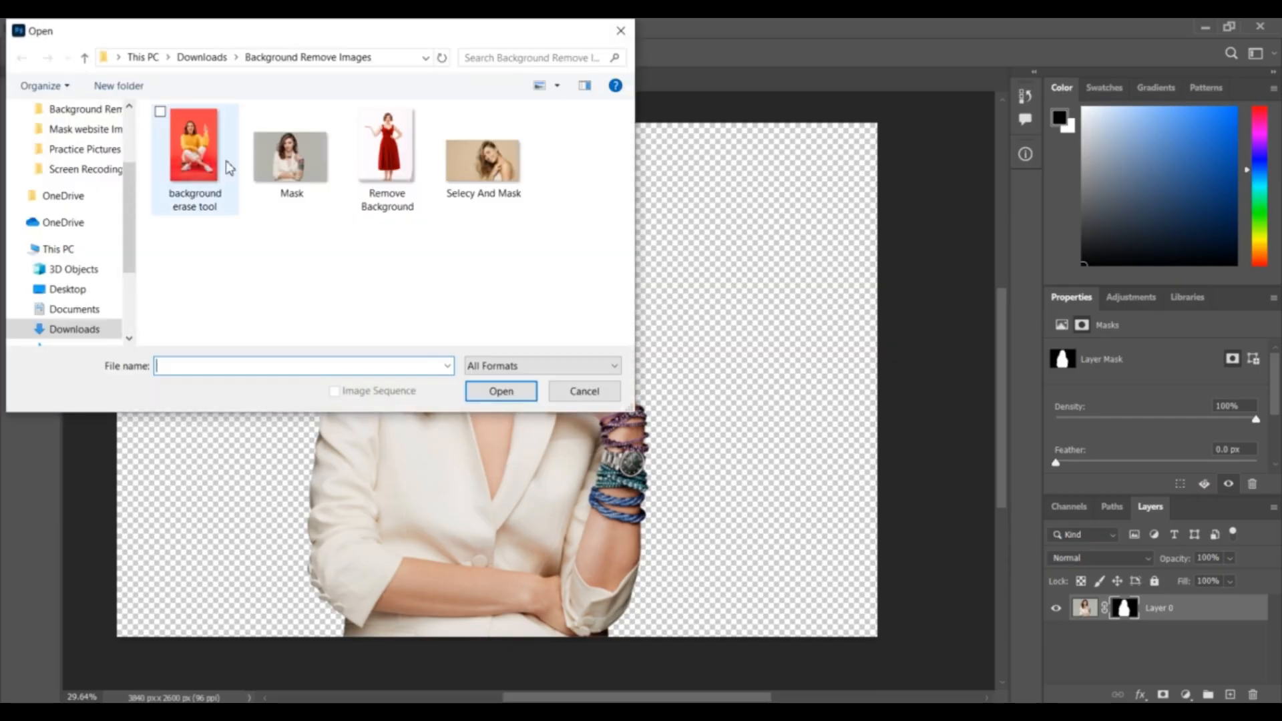
{"action": "left_click", "coordinate": [401, 163]}
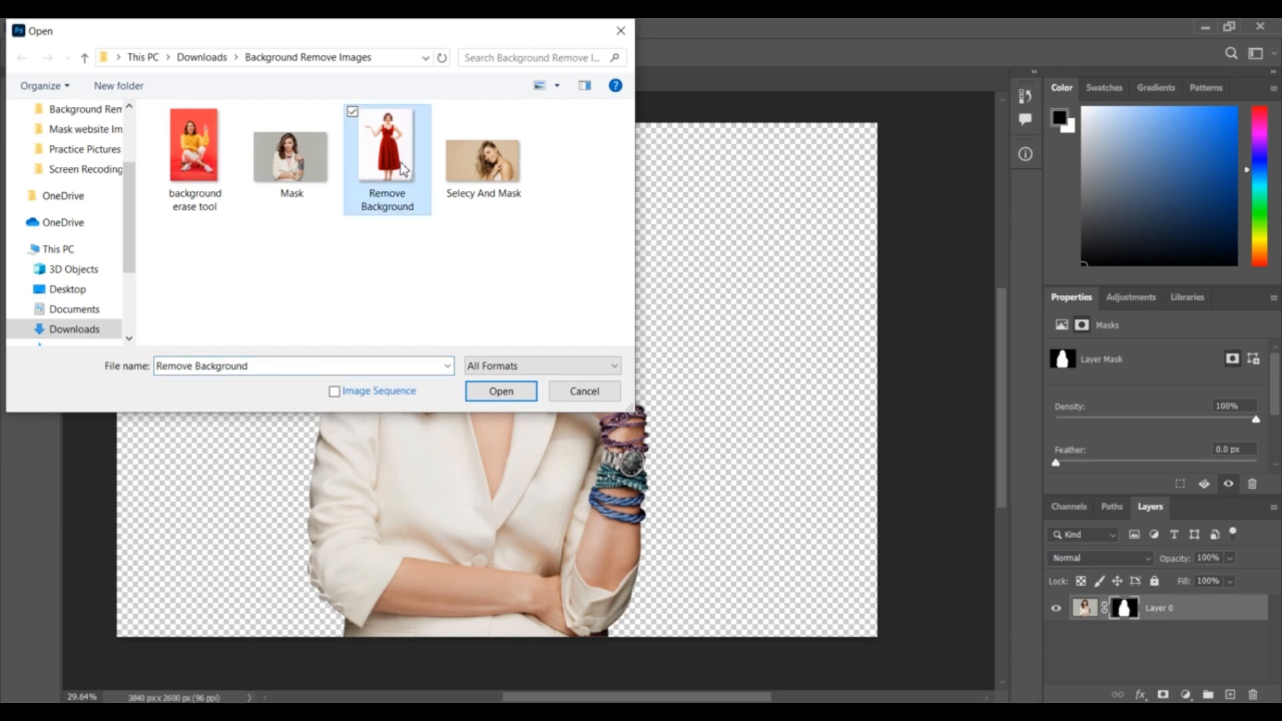
{"action": "left_click", "coordinate": [486, 212]}
{"action": "left_click", "coordinate": [522, 386]}
{"action": "key", "text": "x"}
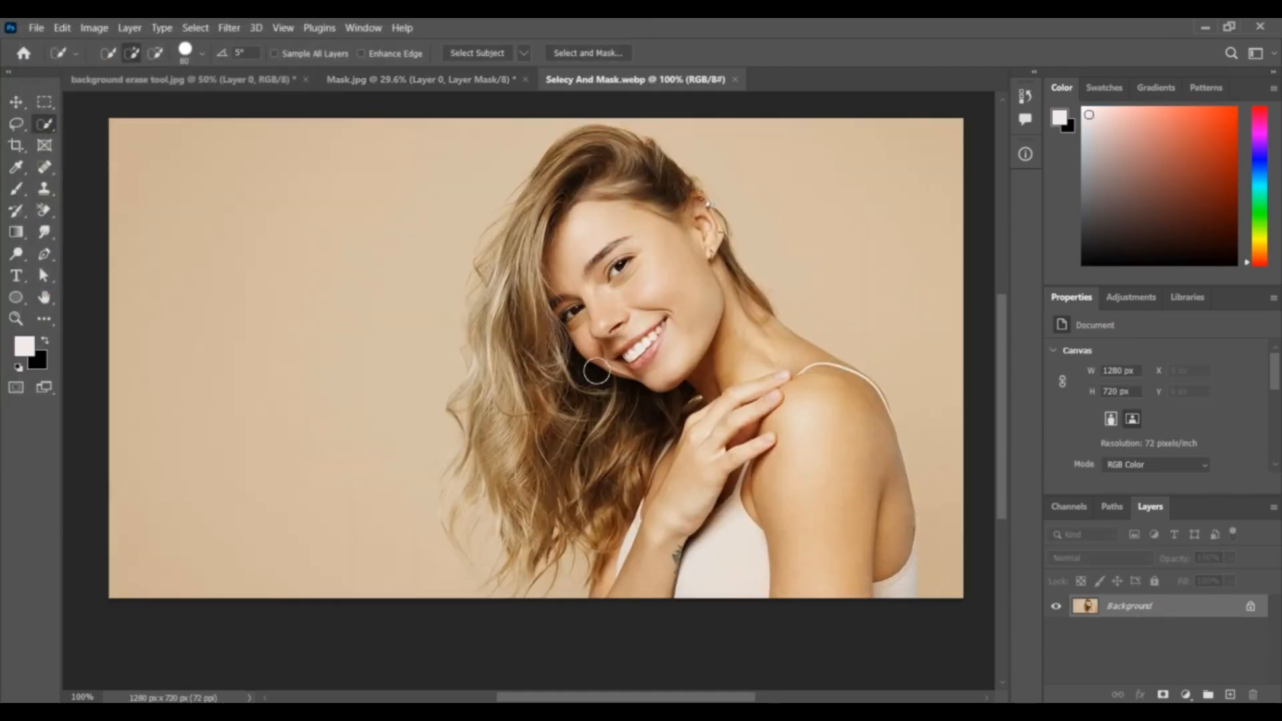
{"action": "left_click", "coordinate": [16, 123]}
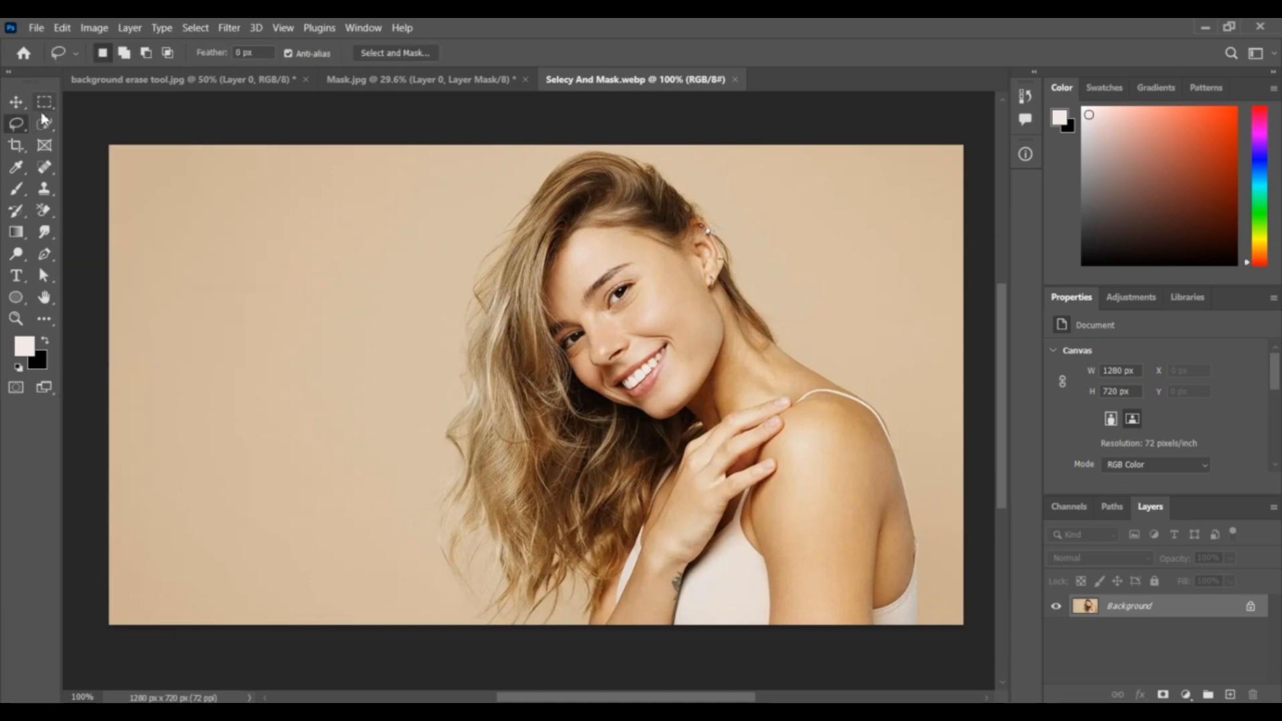
{"action": "mouse_move", "coordinate": [565, 146]}
{"action": "left_mouse_down"}
{"action": "mouse_move", "coordinate": [507, 166]}
{"action": "mouse_move", "coordinate": [468, 236]}
{"action": "mouse_move", "coordinate": [408, 460]}
{"action": "mouse_move", "coordinate": [415, 591]}
{"action": "mouse_move", "coordinate": [480, 624]}
{"action": "mouse_move", "coordinate": [902, 616]}
{"action": "mouse_move", "coordinate": [924, 590]}
{"action": "mouse_move", "coordinate": [904, 517]}
{"action": "mouse_move", "coordinate": [910, 430]}
{"action": "mouse_move", "coordinate": [885, 357]}
{"action": "mouse_move", "coordinate": [763, 226]}
{"action": "mouse_move", "coordinate": [631, 154]}
{"action": "mouse_move", "coordinate": [531, 155]}
{"action": "left_mouse_up"}
{"action": "right_click", "coordinate": [718, 102]}
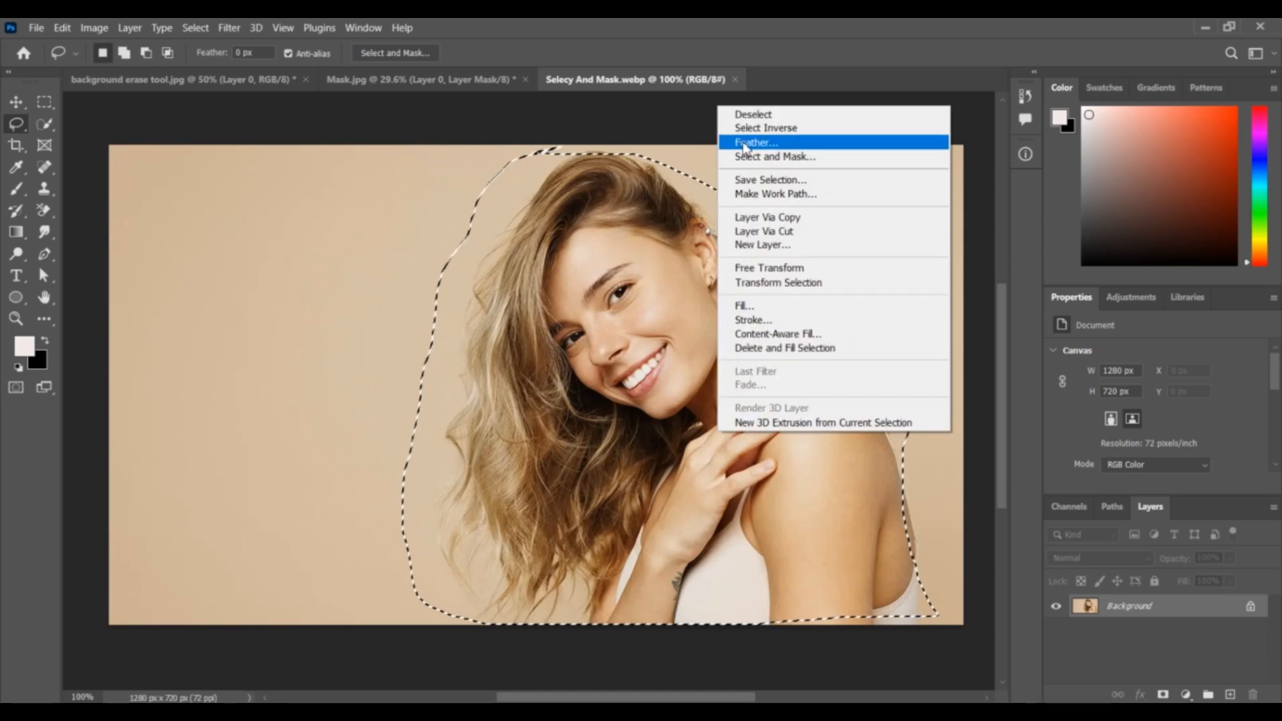
{"action": "left_click", "coordinate": [741, 115]}
- Draw a loose lasso selection around the smiling woman and her hair, and open it in Select and Mask
{"action": "mouse_move", "coordinate": [499, 201]}
{"action": "left_mouse_down"}
{"action": "mouse_move", "coordinate": [457, 257]}
{"action": "mouse_move", "coordinate": [428, 459]}
{"action": "left_mouse_up"}
{"action": "mouse_move", "coordinate": [419, 570]}
{"action": "left_mouse_down"}
{"action": "mouse_move", "coordinate": [504, 644]}
{"action": "mouse_move", "coordinate": [781, 641]}
{"action": "mouse_move", "coordinate": [908, 634]}
{"action": "mouse_move", "coordinate": [920, 619]}
{"action": "left_mouse_up"}
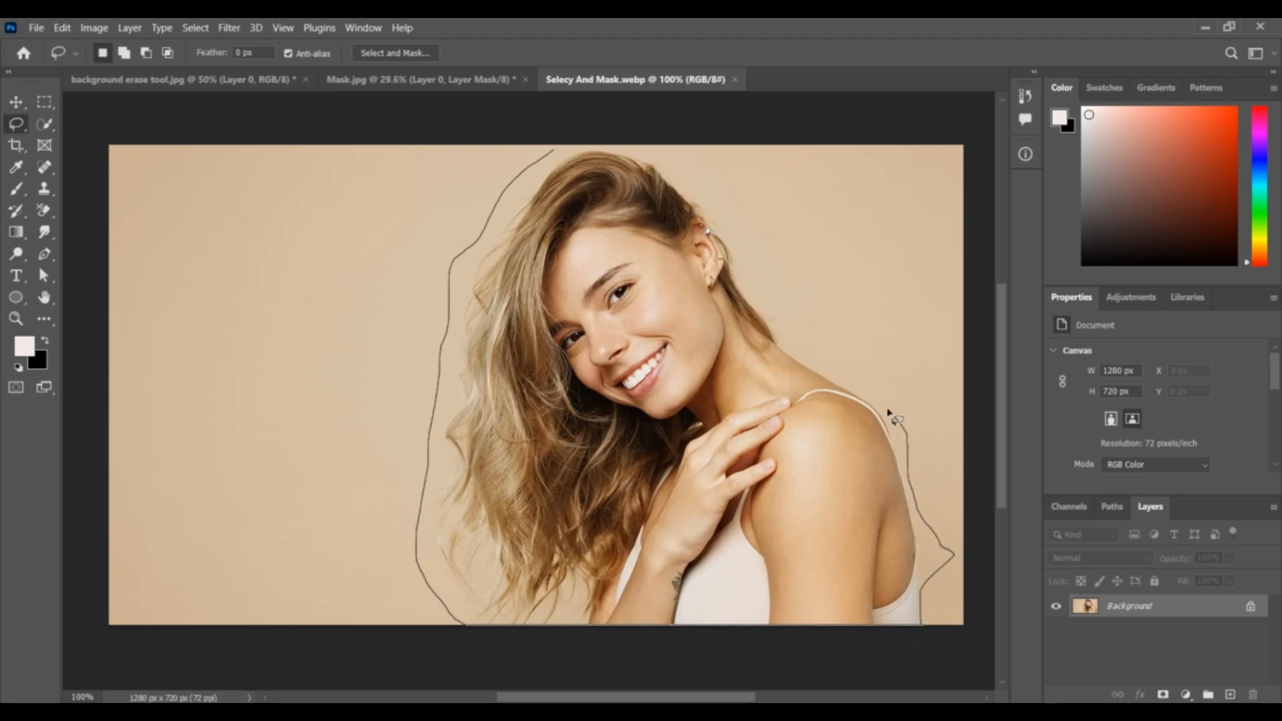
{"action": "left_click_drag", "start_coordinate": [888, 413], "coordinate": [785, 302]}
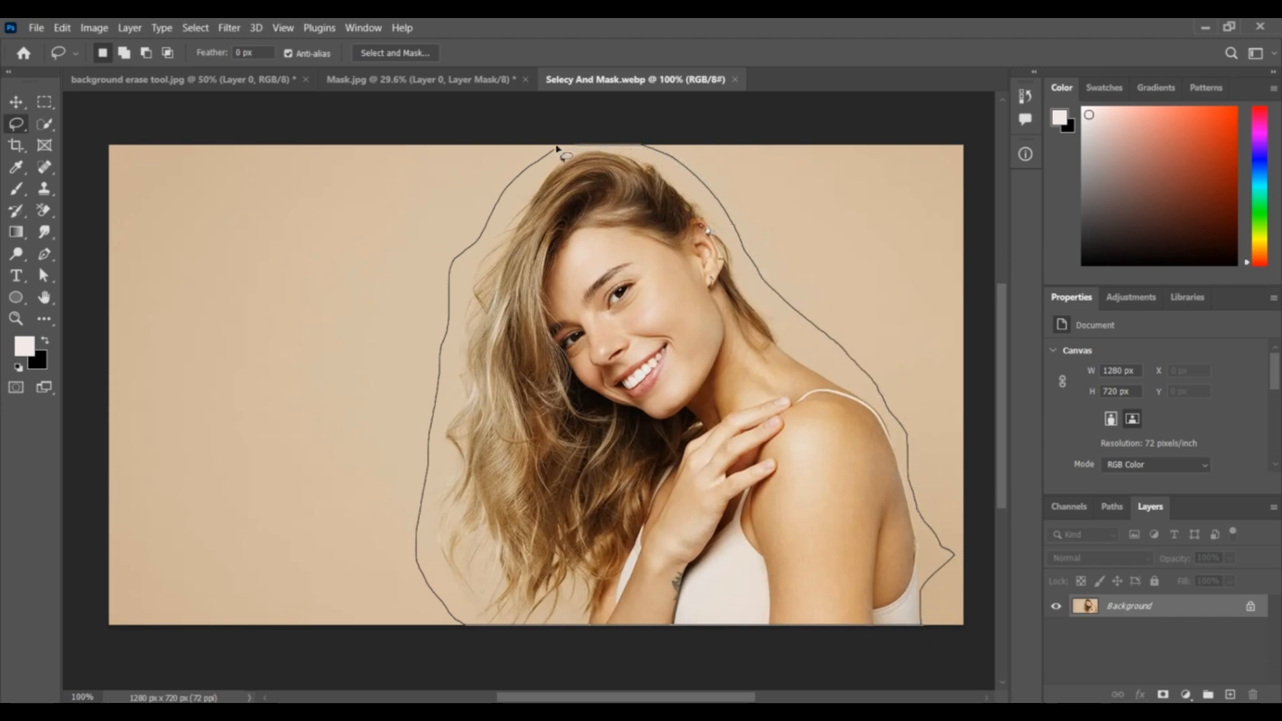
{"action": "left_click_drag", "start_coordinate": [527, 174], "coordinate": [538, 159]}
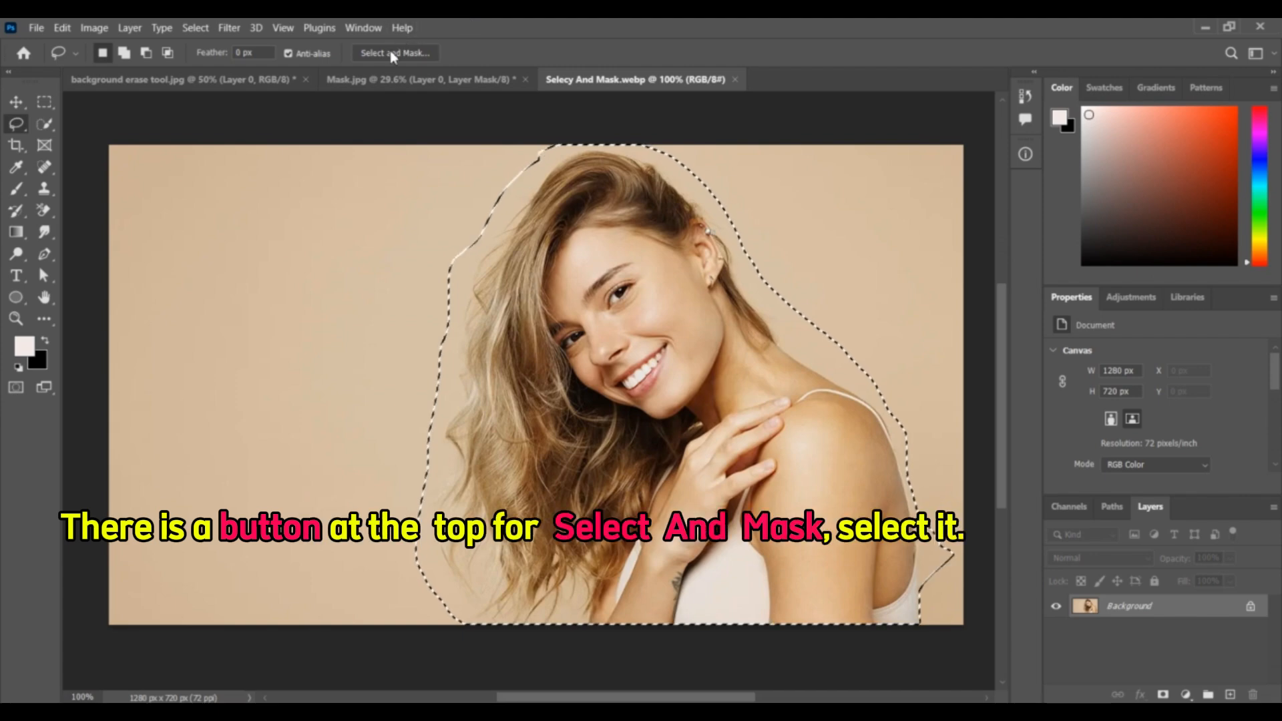
{"action": "left_click", "coordinate": [417, 53]}
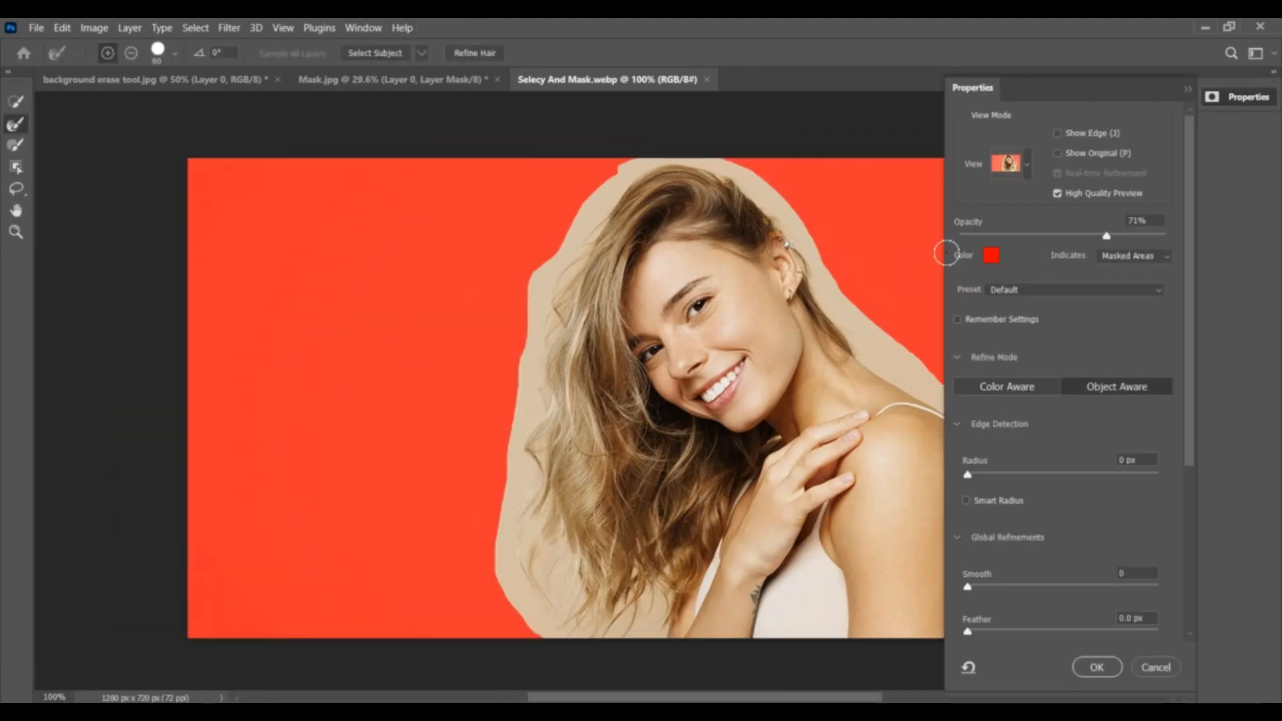
- Paint around the head and along the loose hair strands with the Refine Edge Brush to mask out the beige background
{"action": "left_click", "coordinate": [1024, 166]}
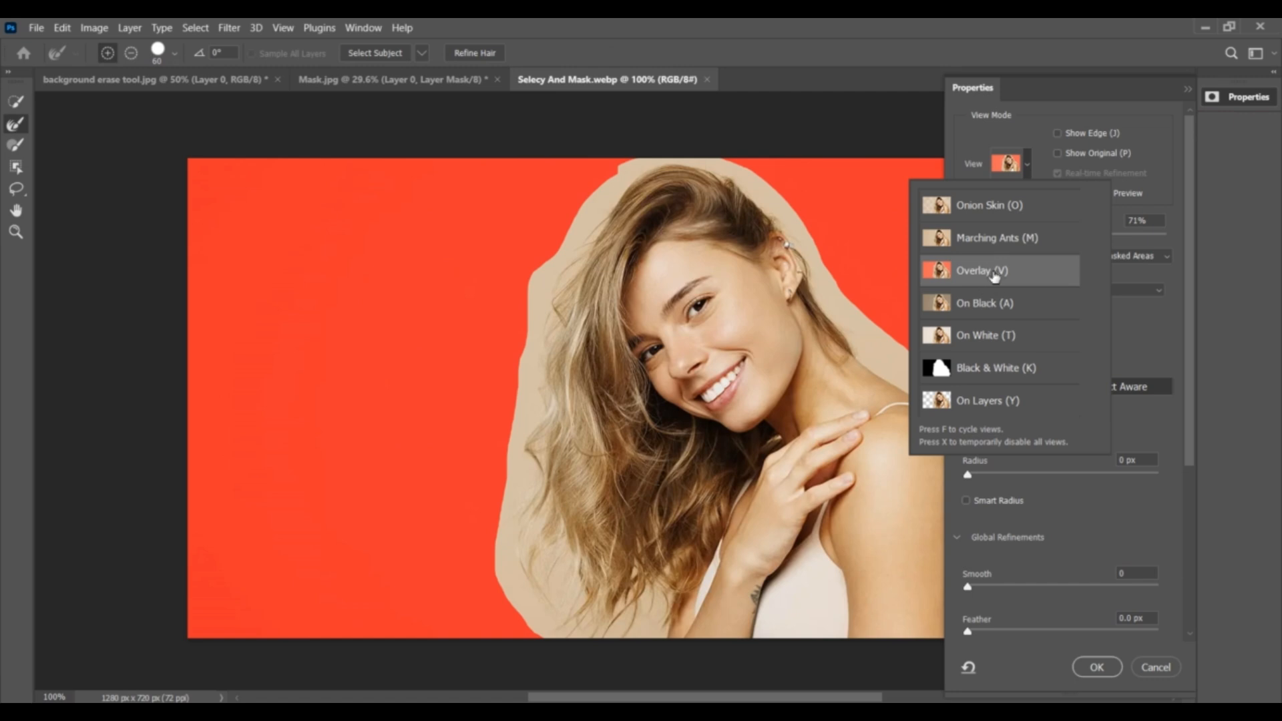
{"action": "left_click", "coordinate": [15, 105]}
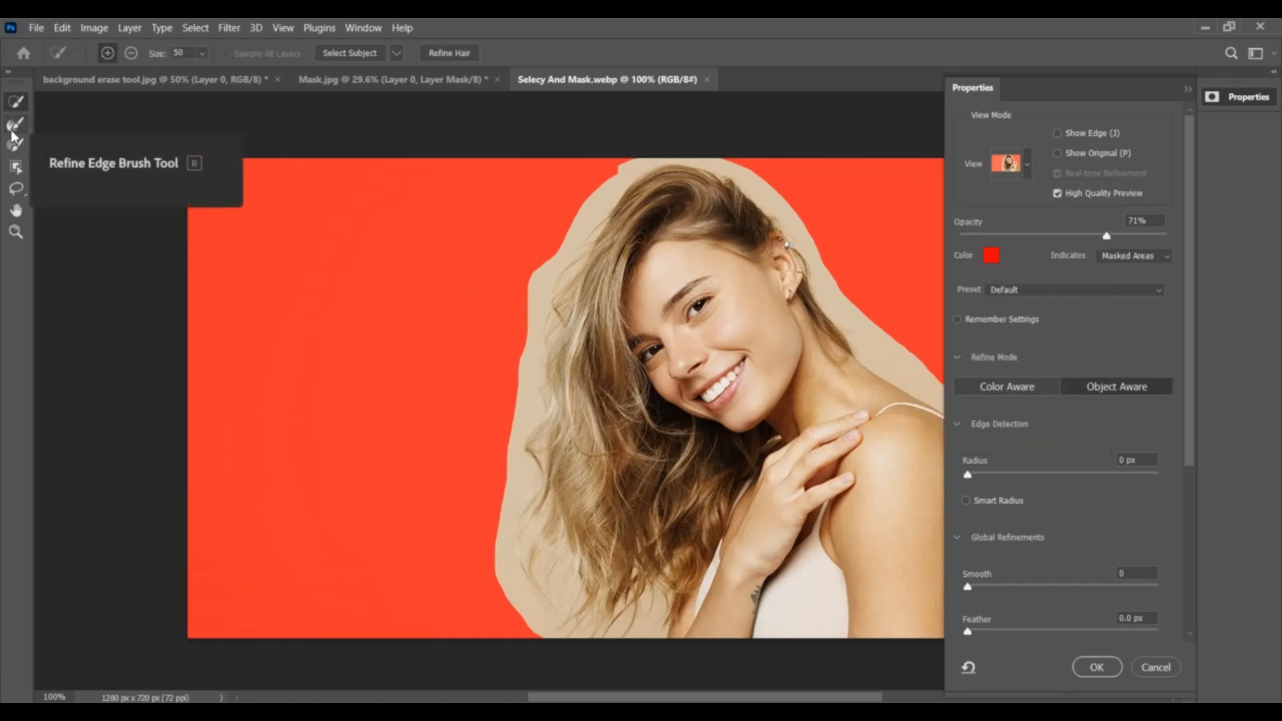
{"action": "left_click", "coordinate": [13, 125]}
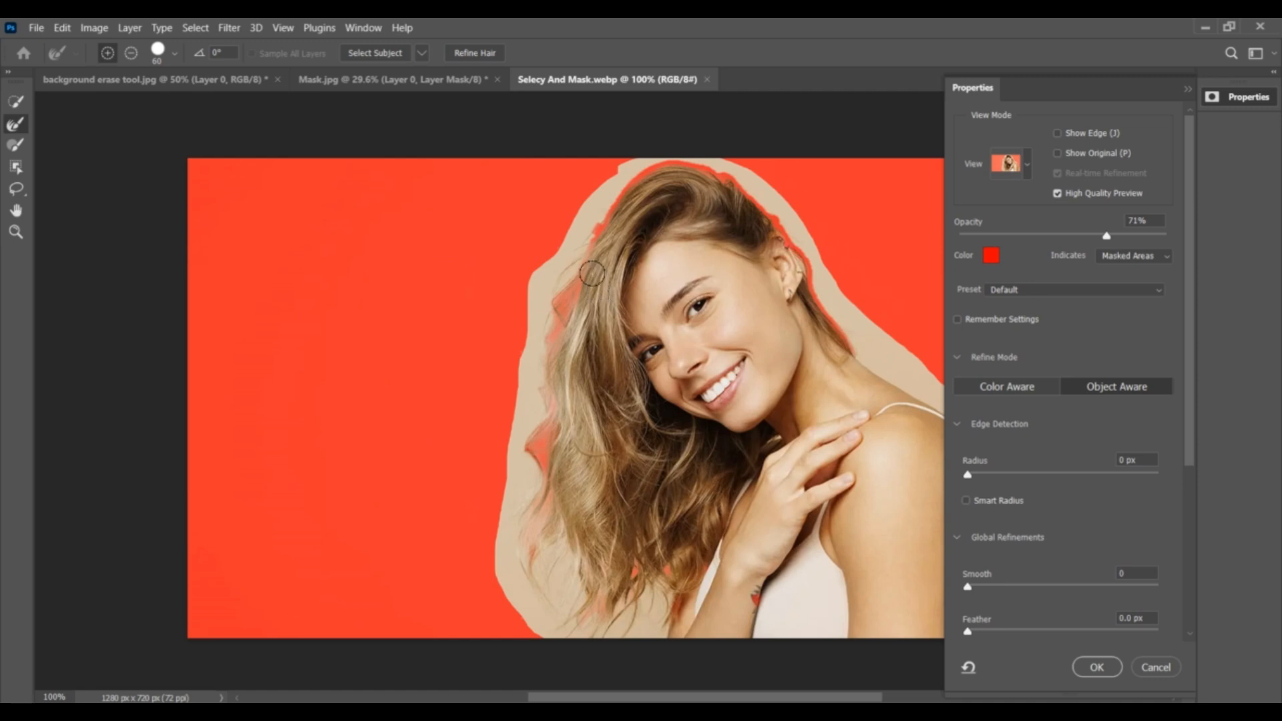
{"action": "mouse_move", "coordinate": [590, 215]}
{"action": "left_mouse_down"}
{"action": "mouse_move", "coordinate": [551, 266]}
{"action": "mouse_move", "coordinate": [533, 366]}
{"action": "left_mouse_up"}
{"action": "mouse_move", "coordinate": [524, 534]}
{"action": "left_mouse_down"}
{"action": "mouse_move", "coordinate": [525, 581]}
{"action": "mouse_move", "coordinate": [482, 447]}
{"action": "mouse_move", "coordinate": [502, 568]}
{"action": "left_mouse_up"}
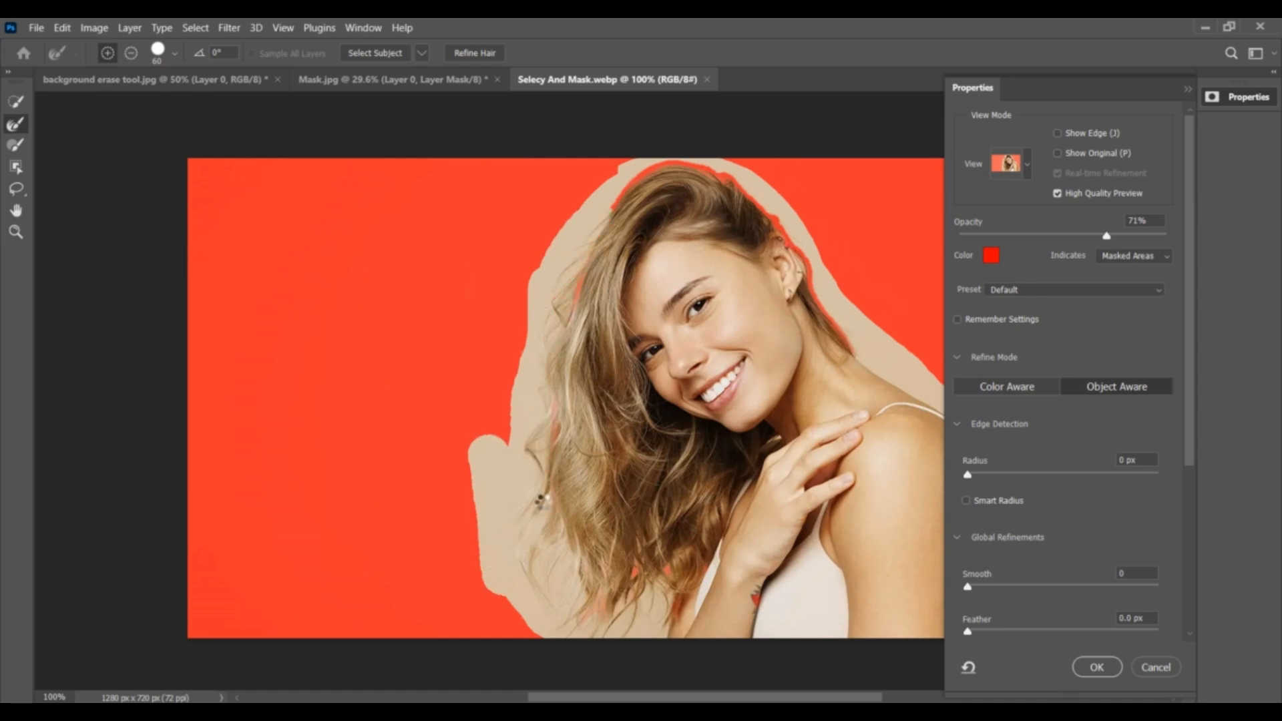
{"action": "mouse_move", "coordinate": [552, 440]}
{"action": "left_mouse_down"}
{"action": "mouse_move", "coordinate": [572, 286]}
{"action": "mouse_move", "coordinate": [522, 290]}
{"action": "mouse_move", "coordinate": [517, 442]}
{"action": "left_mouse_up"}
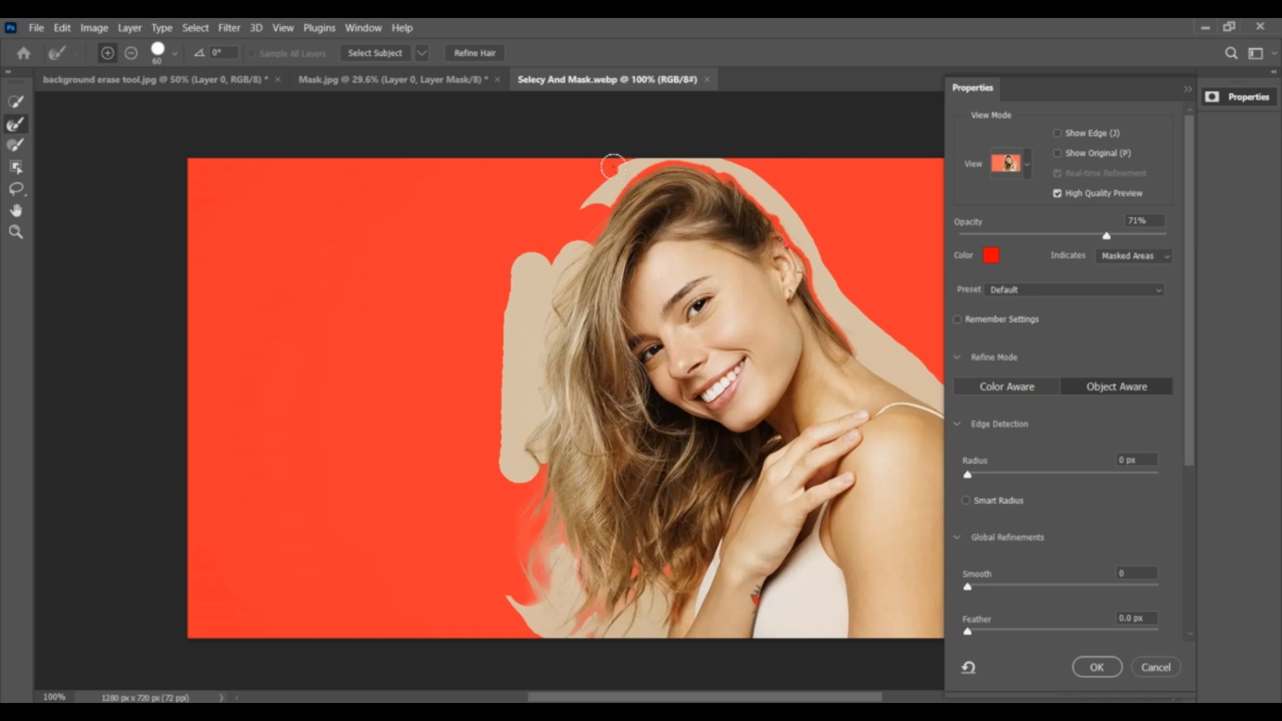
{"action": "mouse_move", "coordinate": [616, 168]}
{"action": "left_mouse_down"}
{"action": "mouse_move", "coordinate": [698, 149]}
{"action": "mouse_move", "coordinate": [827, 277]}
{"action": "mouse_move", "coordinate": [657, 149]}
{"action": "left_mouse_up"}
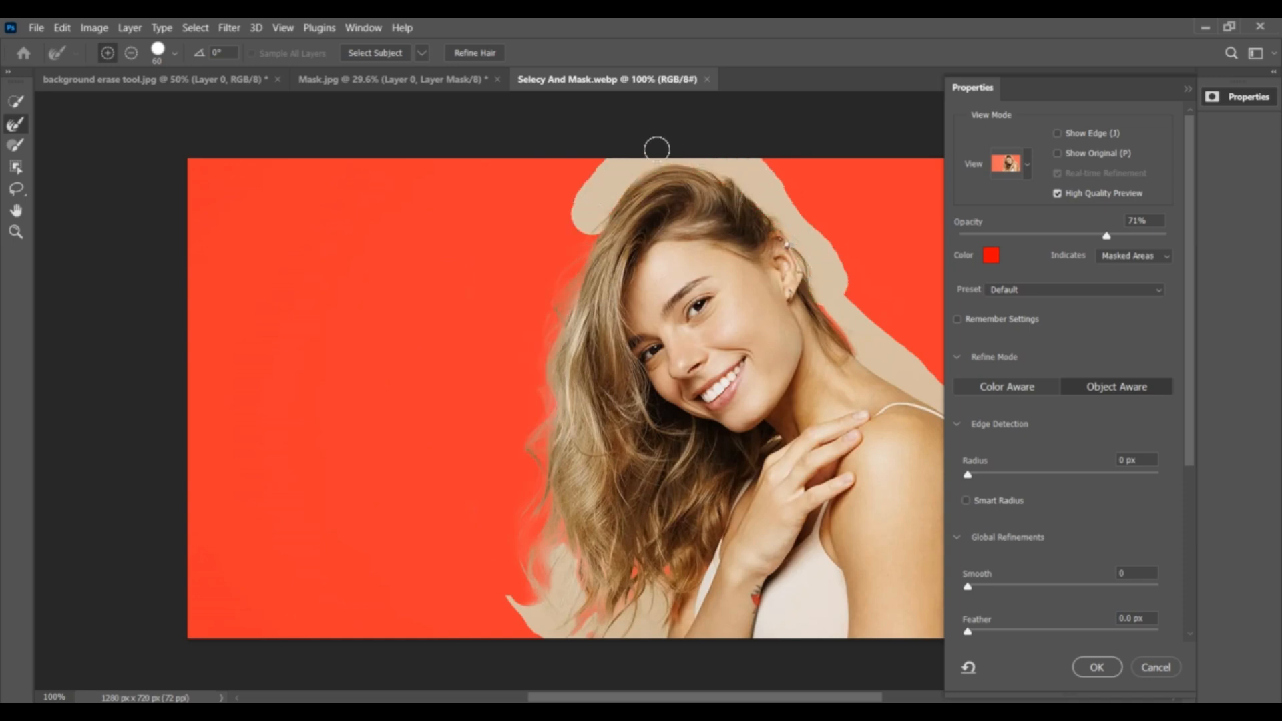
{"action": "mouse_move", "coordinate": [557, 550]}
{"action": "left_mouse_down"}
{"action": "mouse_move", "coordinate": [505, 580]}
{"action": "mouse_move", "coordinate": [516, 615]}
{"action": "mouse_move", "coordinate": [655, 572]}
{"action": "left_mouse_up"}
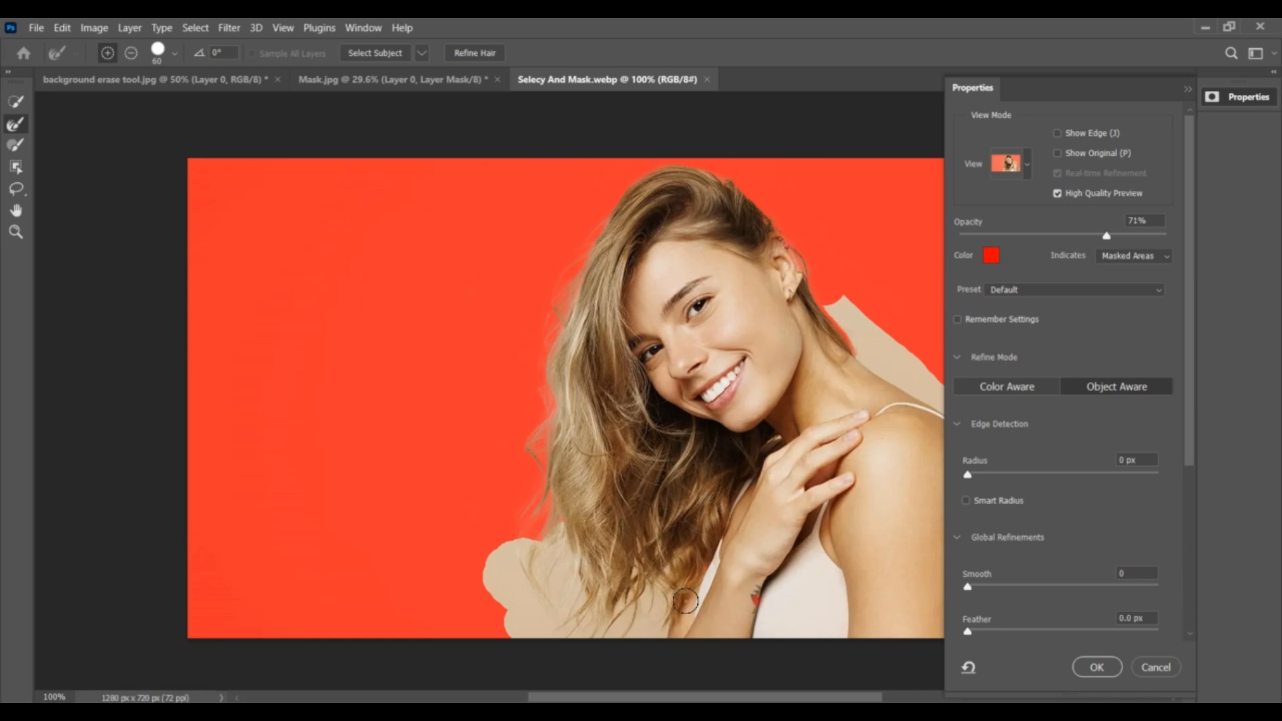
- Refine the edge along the woman's neck, shoulder and upper arm down to the image's lower border
{"action": "mouse_move", "coordinate": [843, 366]}
{"action": "left_mouse_down"}
{"action": "mouse_move", "coordinate": [864, 346]}
{"action": "mouse_move", "coordinate": [831, 308]}
{"action": "mouse_move", "coordinate": [918, 376]}
{"action": "left_mouse_up"}
{"action": "mouse_move", "coordinate": [744, 439]}
{"action": "left_mouse_down"}
{"action": "mouse_move", "coordinate": [762, 419]}
{"action": "mouse_move", "coordinate": [656, 416]}
{"action": "left_mouse_up"}
{"action": "mouse_move", "coordinate": [758, 395]}
{"action": "left_mouse_down"}
{"action": "mouse_move", "coordinate": [776, 394]}
{"action": "mouse_move", "coordinate": [838, 617]}
{"action": "left_mouse_up"}
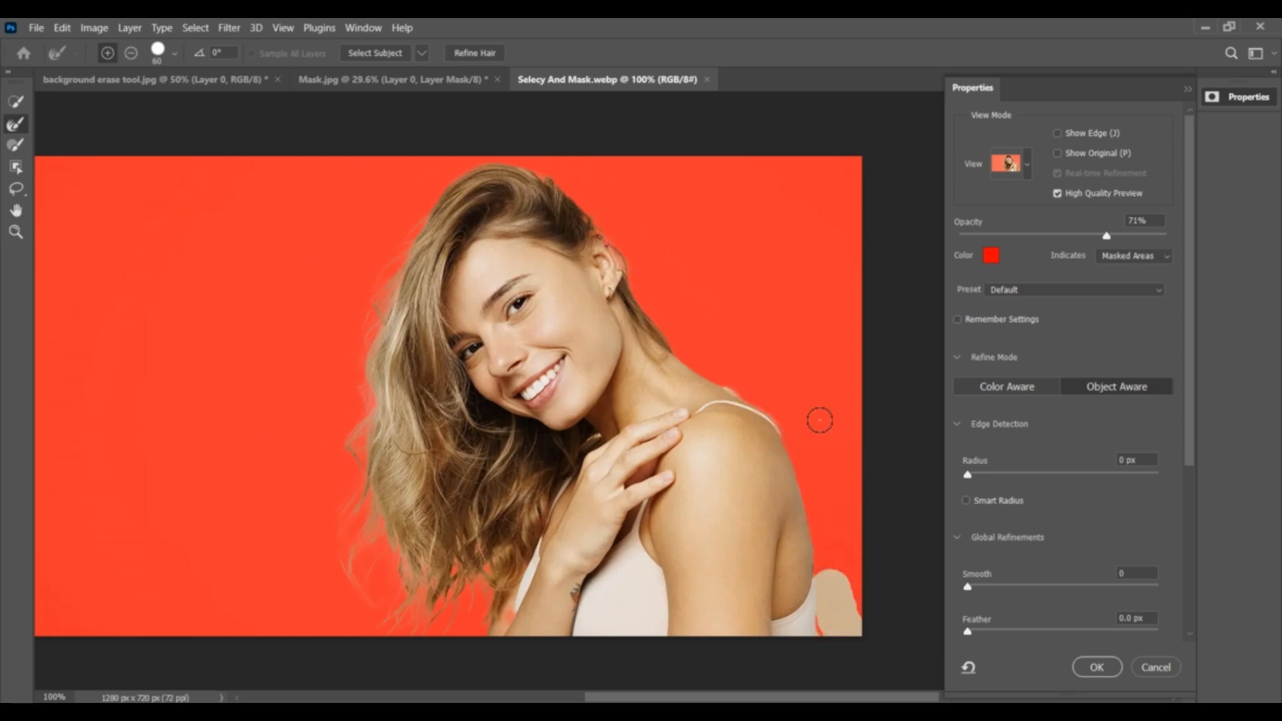
{"action": "left_click_drag", "start_coordinate": [788, 415], "coordinate": [806, 459]}
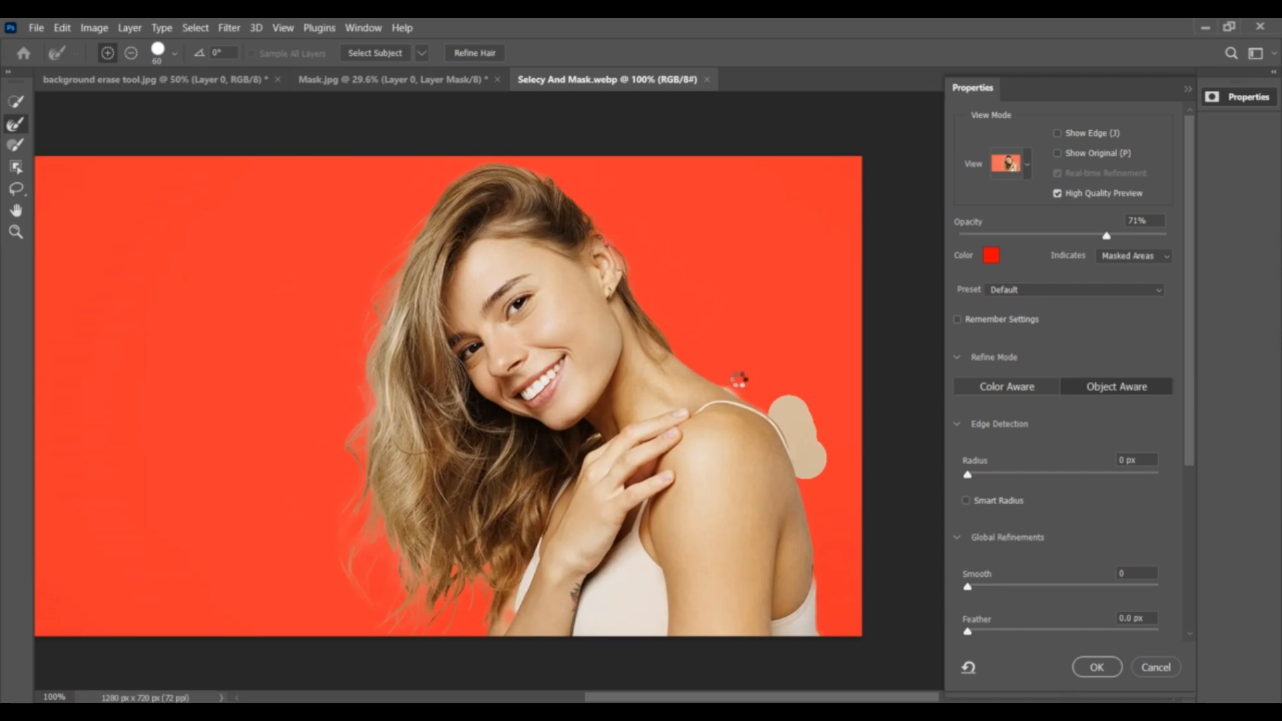
{"action": "left_click_drag", "start_coordinate": [739, 379], "coordinate": [736, 371]}
- Touch up the outer edge of the woman's long hair with another Refine Edge Brush stroke
{"action": "scroll", "coordinate": [294, 438], "scroll_direction": "down", "scroll_amount": 3}
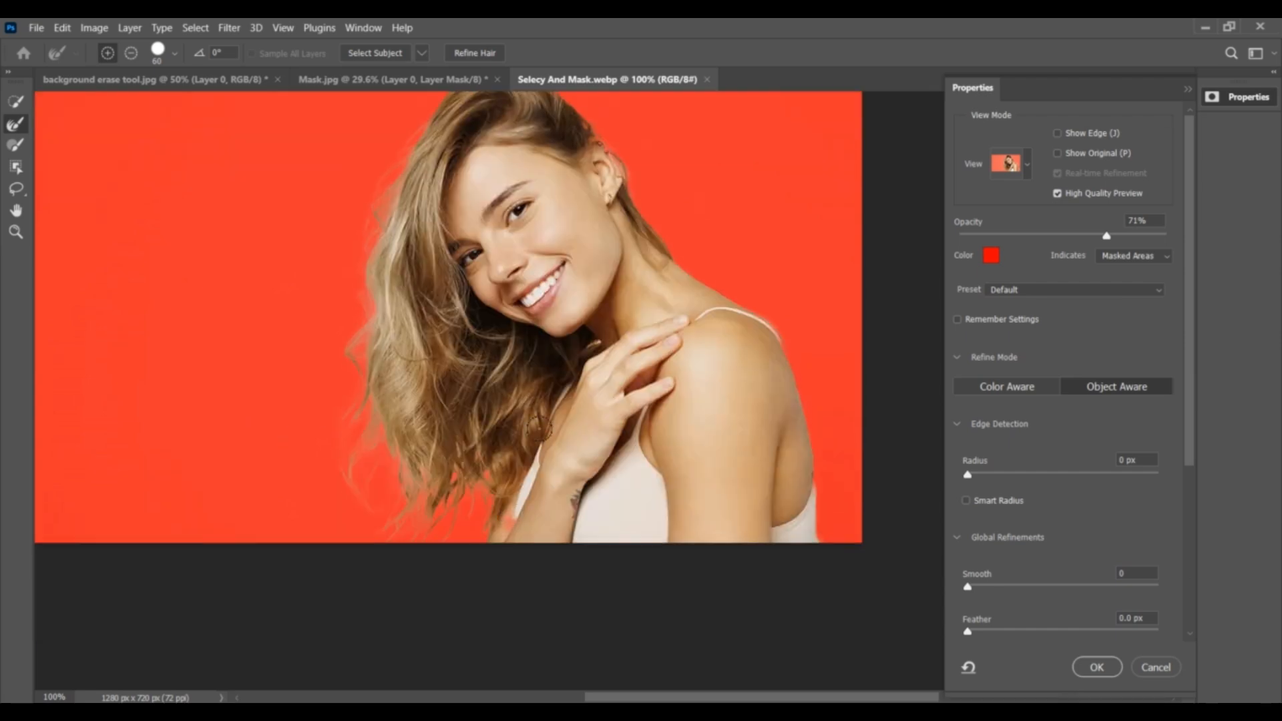
{"action": "left_click_drag", "start_coordinate": [351, 253], "coordinate": [357, 474]}
{"action": "scroll", "coordinate": [410, 408], "scroll_direction": "up", "scroll_amount": 2}
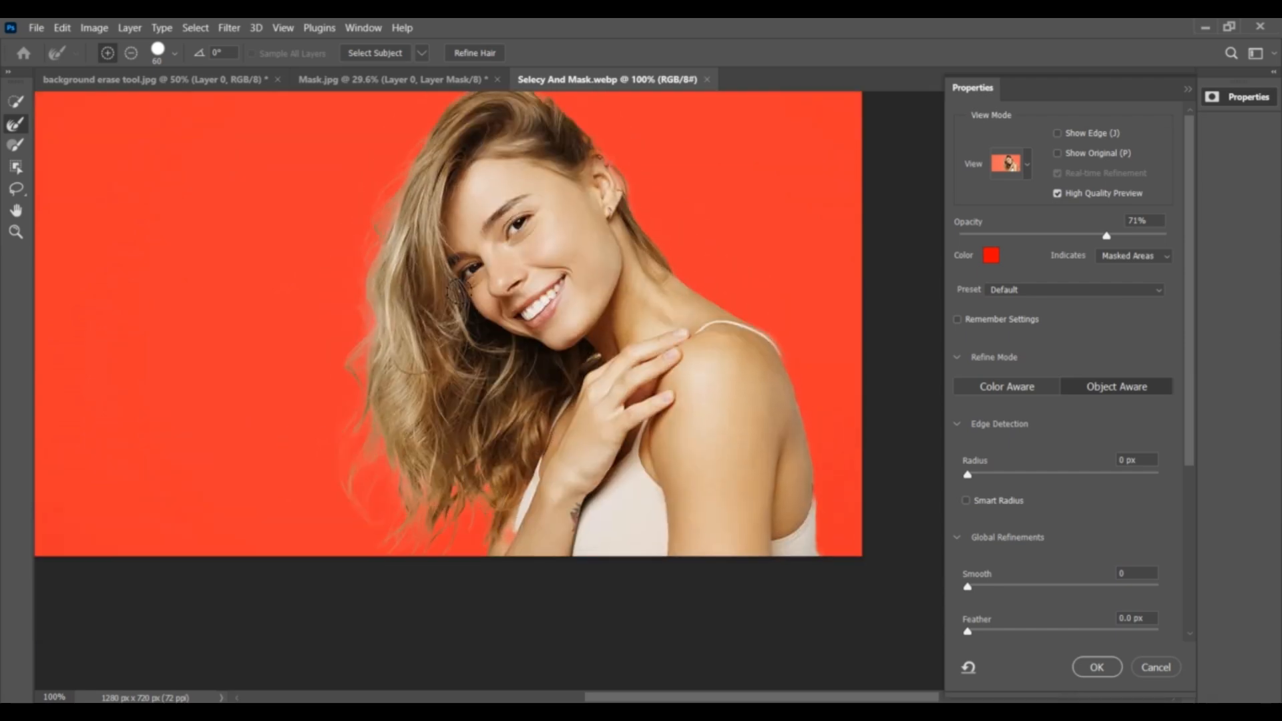
- Turn on Decontaminate Colors at 100% and output the cutout to a new layer with a layer mask, leaving the Background hidden
{"action": "scroll", "coordinate": [1023, 326], "scroll_direction": "down", "scroll_amount": 4}
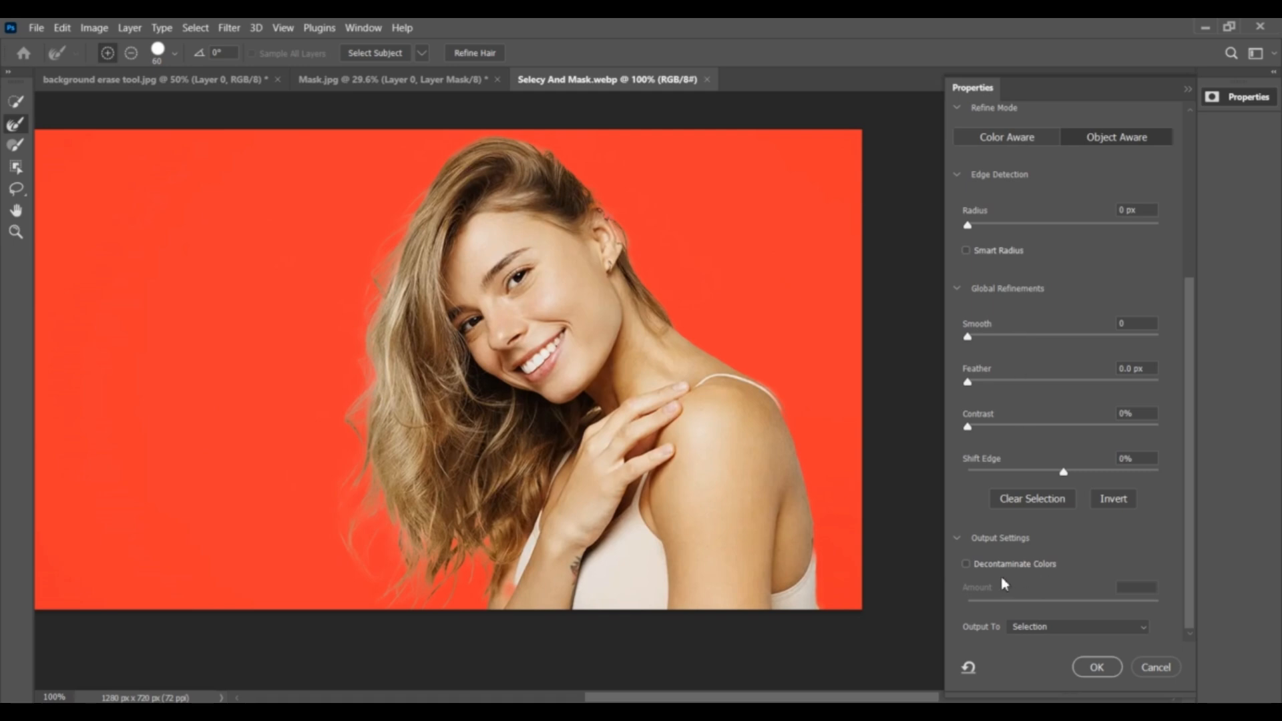
{"action": "left_click", "coordinate": [968, 564]}
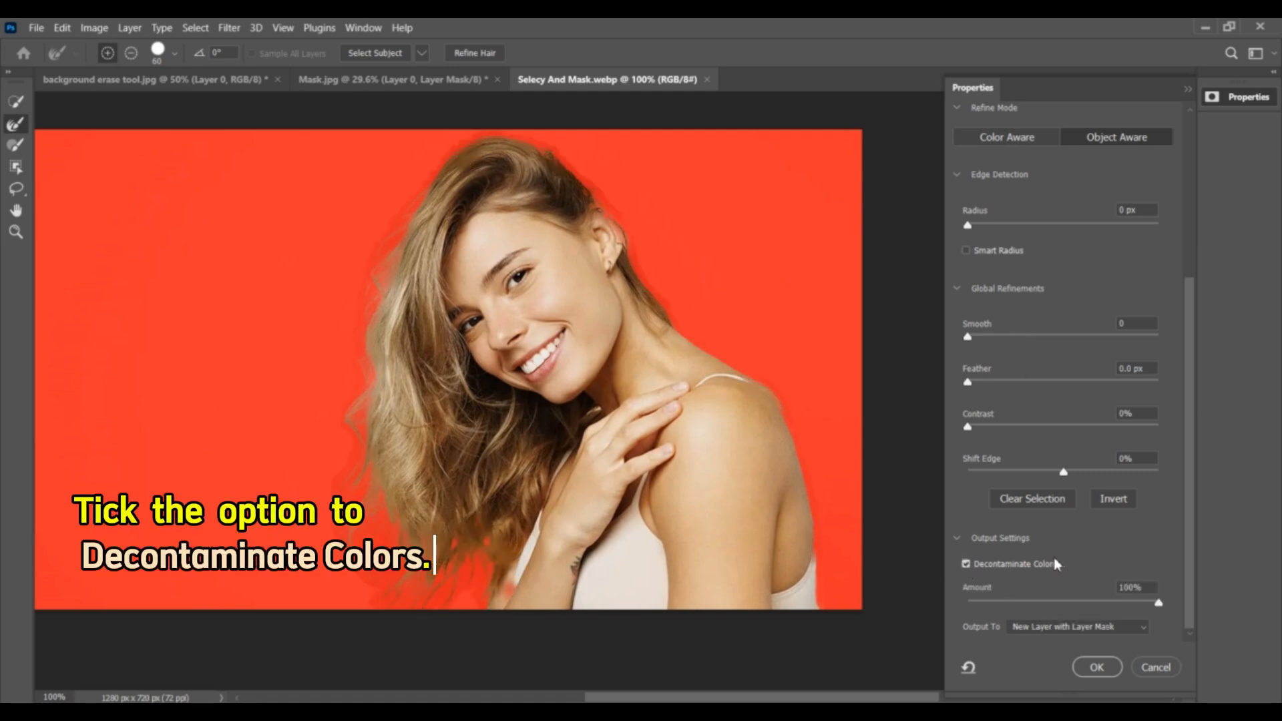
{"action": "left_click", "coordinate": [1143, 628]}
{"action": "left_click", "coordinate": [1094, 661]}
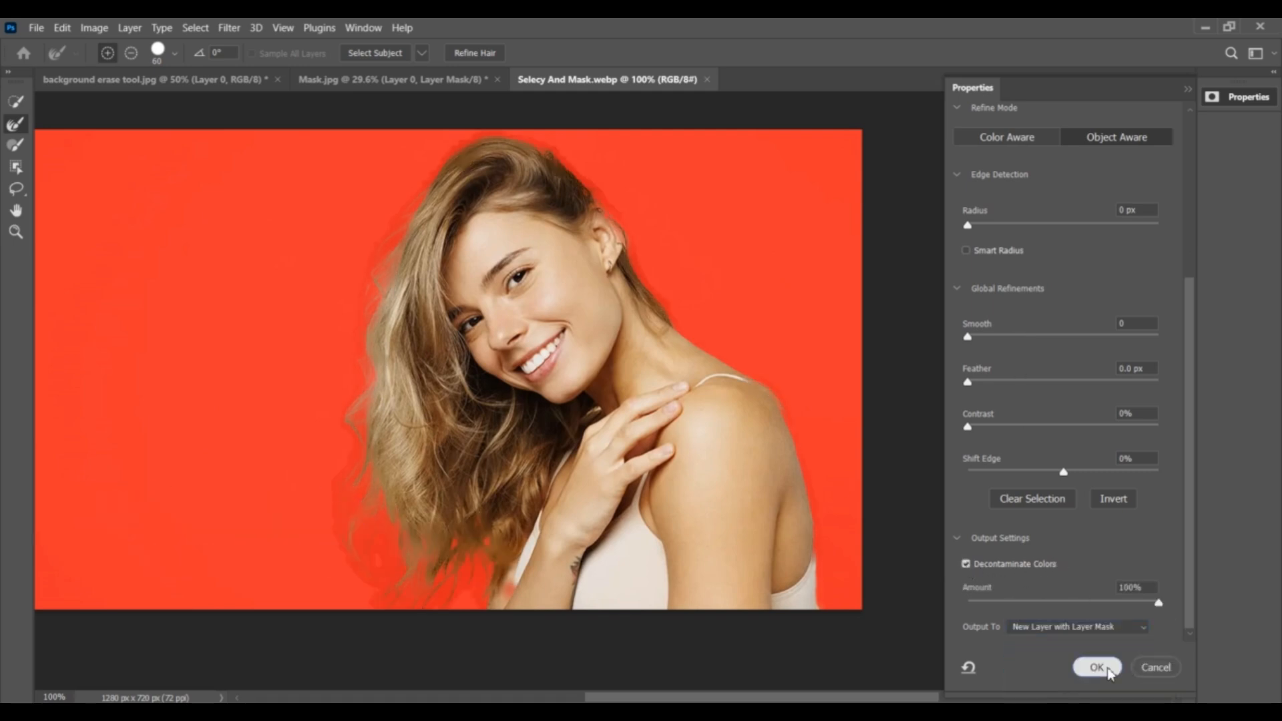
{"action": "left_click", "coordinate": [1105, 669]}
{"action": "left_click", "coordinate": [1058, 629]}
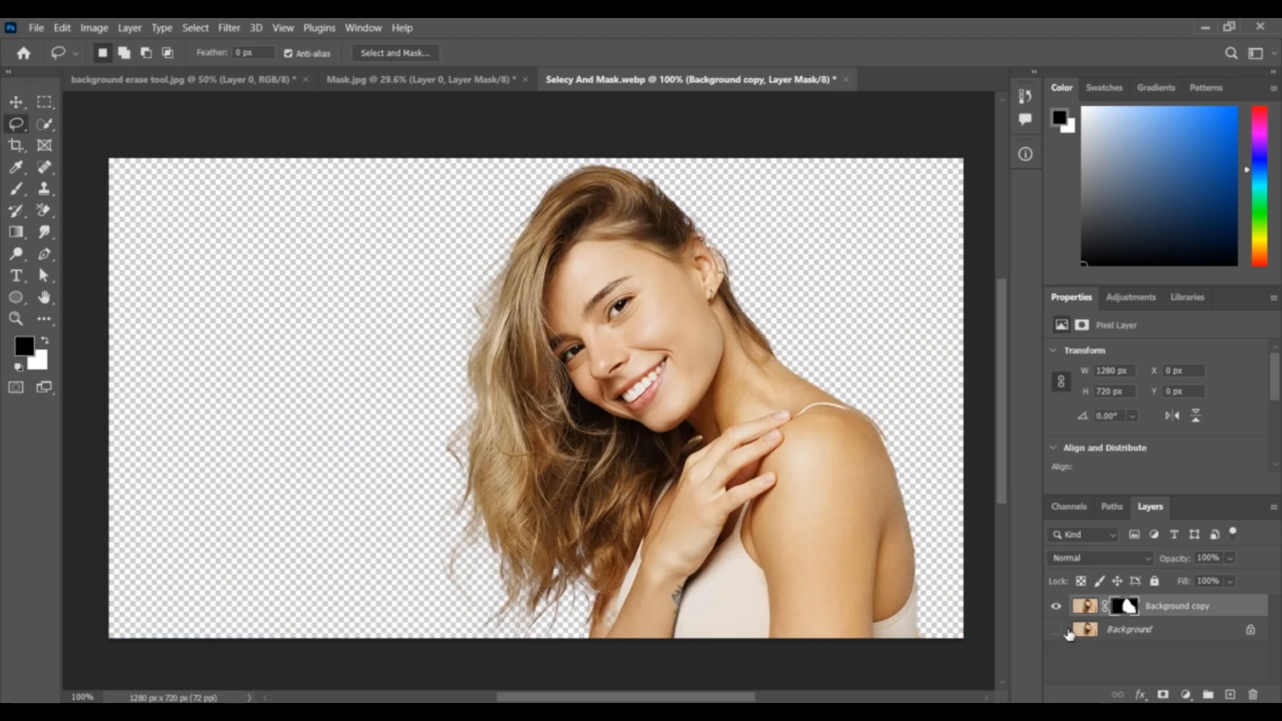
- Examine the cutout's hair strands, face and shoulder edges against the transparent background
{"action": "scroll", "coordinate": [808, 467], "scroll_direction": "up", "scroll_amount": 2}
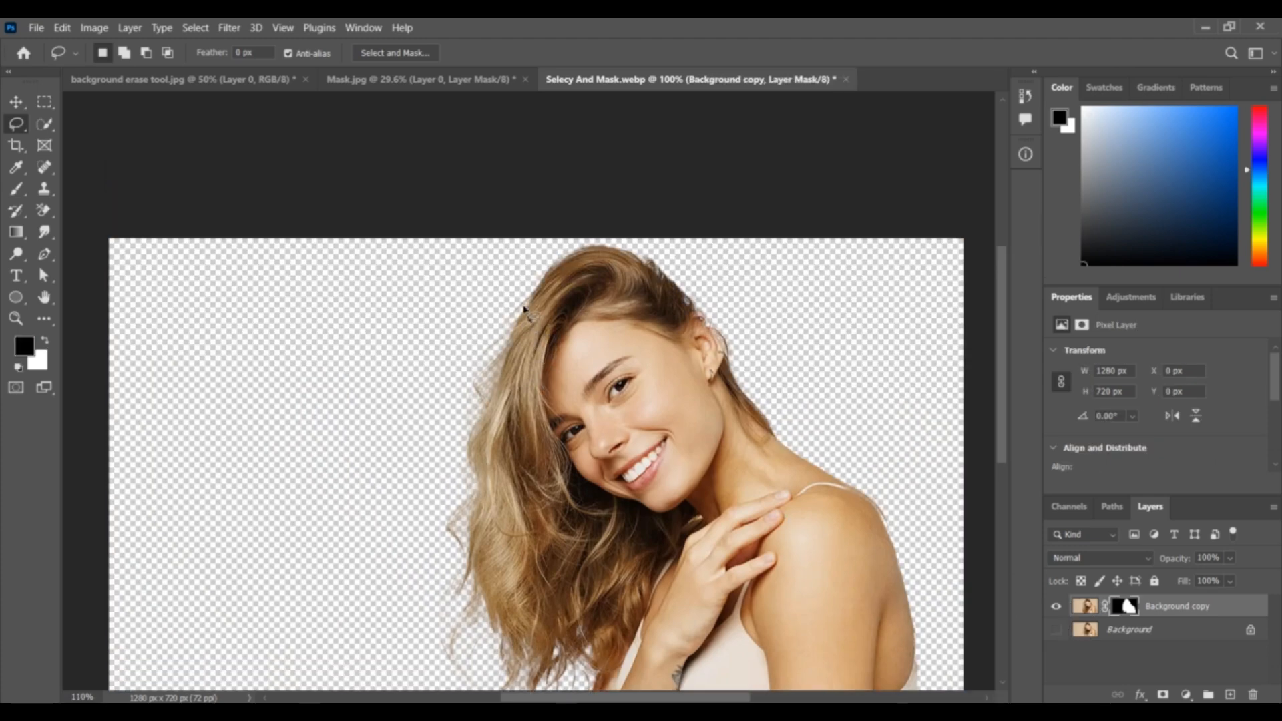
{"action": "scroll", "coordinate": [520, 484], "scroll_direction": "down", "scroll_amount": 3}
{"action": "scroll", "coordinate": [592, 311], "scroll_direction": "up", "scroll_amount": 6}
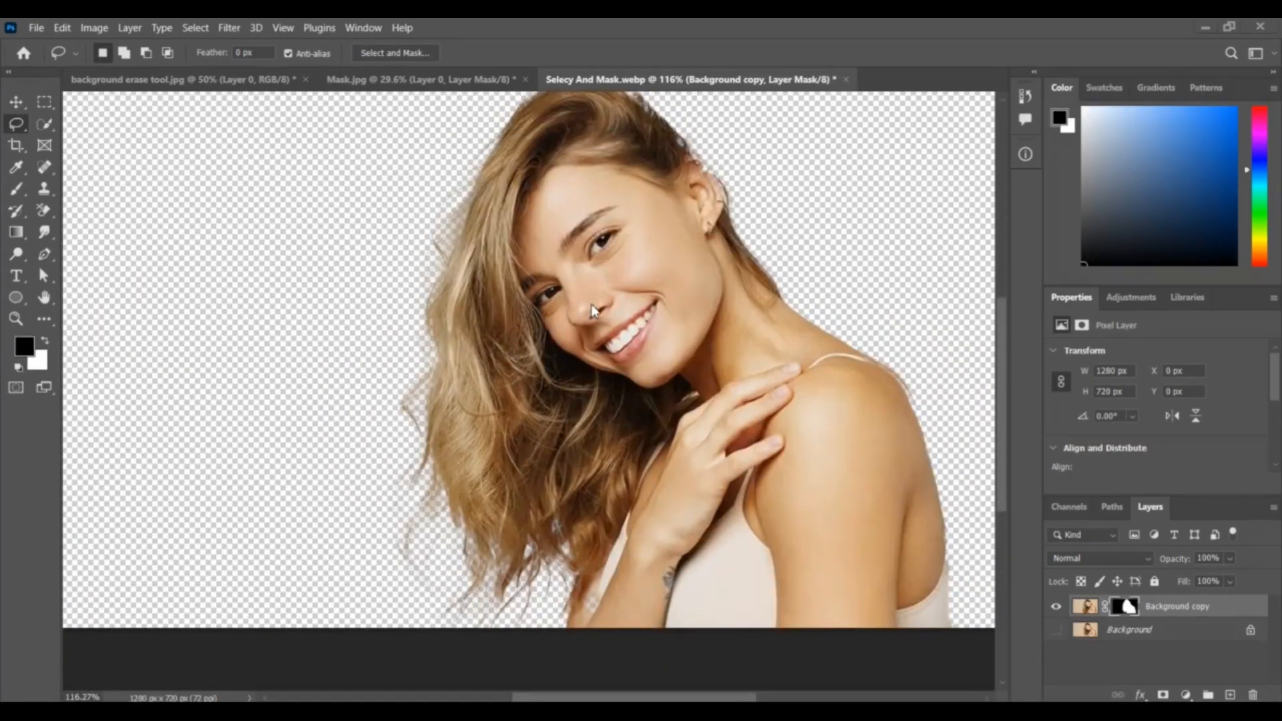
{"action": "scroll", "coordinate": [826, 420], "scroll_direction": "down", "scroll_amount": 3}
{"action": "scroll", "coordinate": [801, 390], "scroll_direction": "up", "scroll_amount": 1}
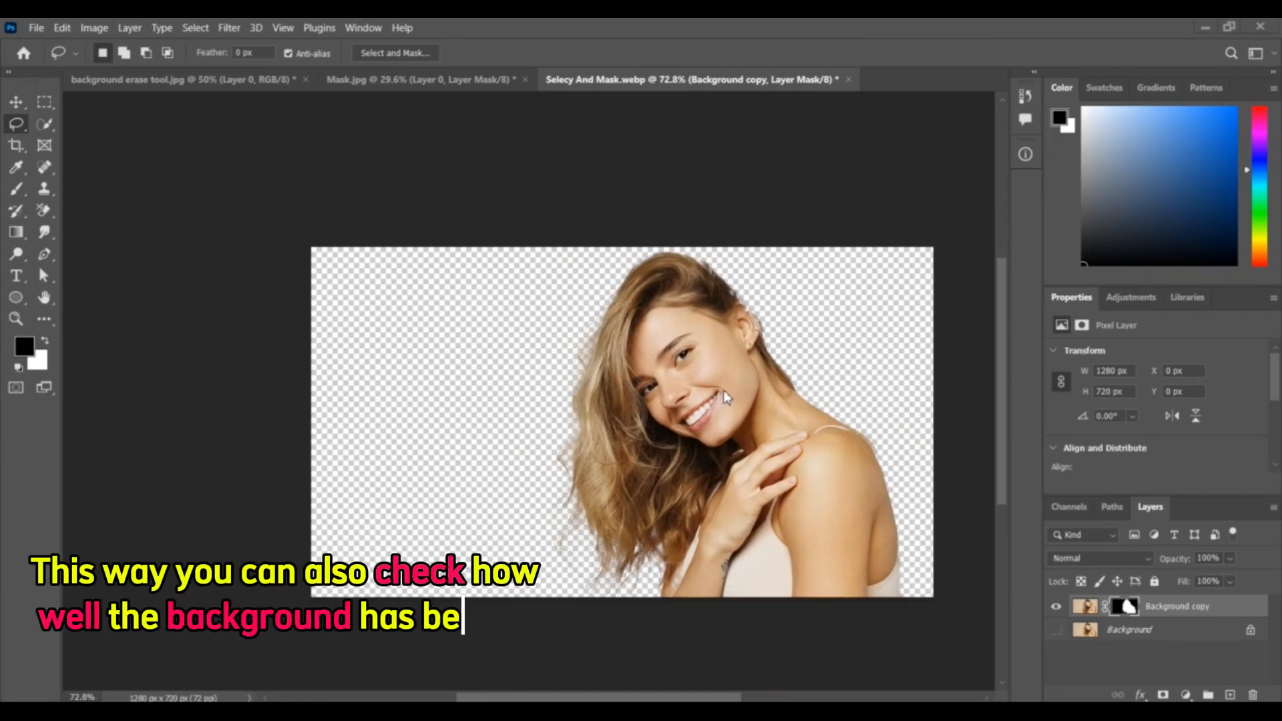
{"action": "scroll", "coordinate": [867, 437], "scroll_direction": "up", "scroll_amount": 2}
{"action": "scroll", "coordinate": [870, 429], "scroll_direction": "down", "scroll_amount": 1}
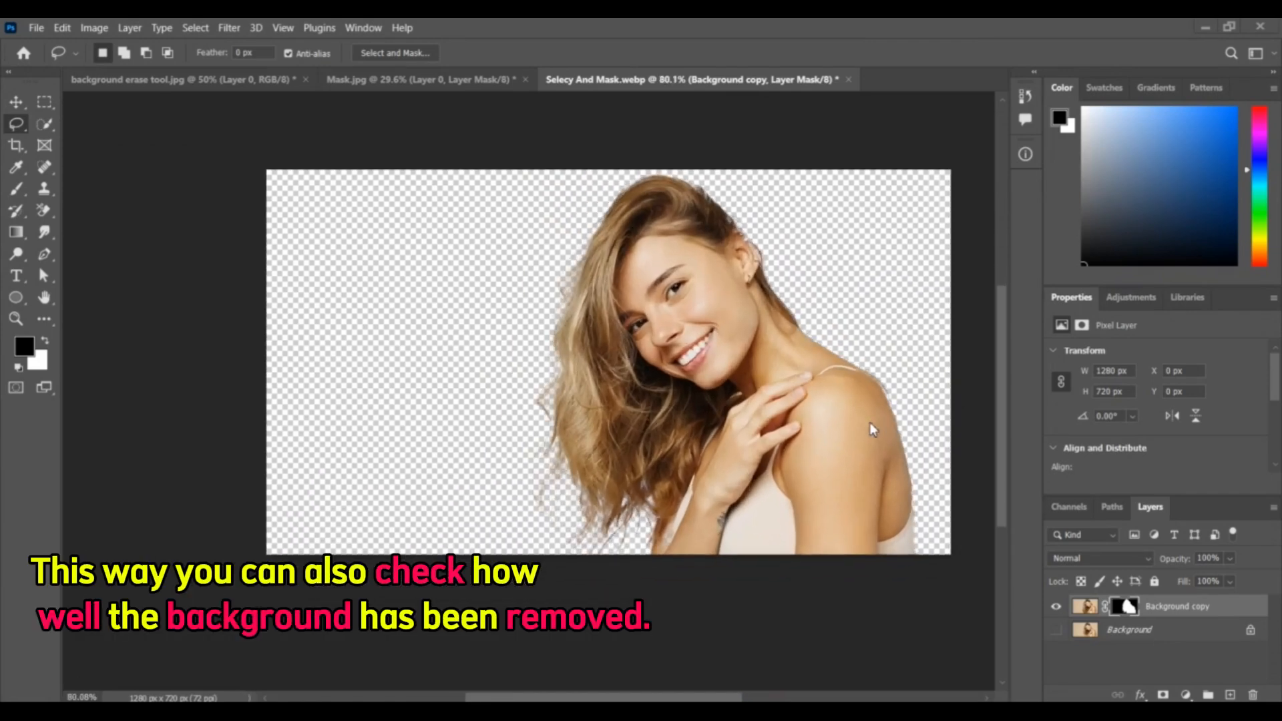
{"action": "scroll", "coordinate": [759, 344], "scroll_direction": "up", "scroll_amount": 1}
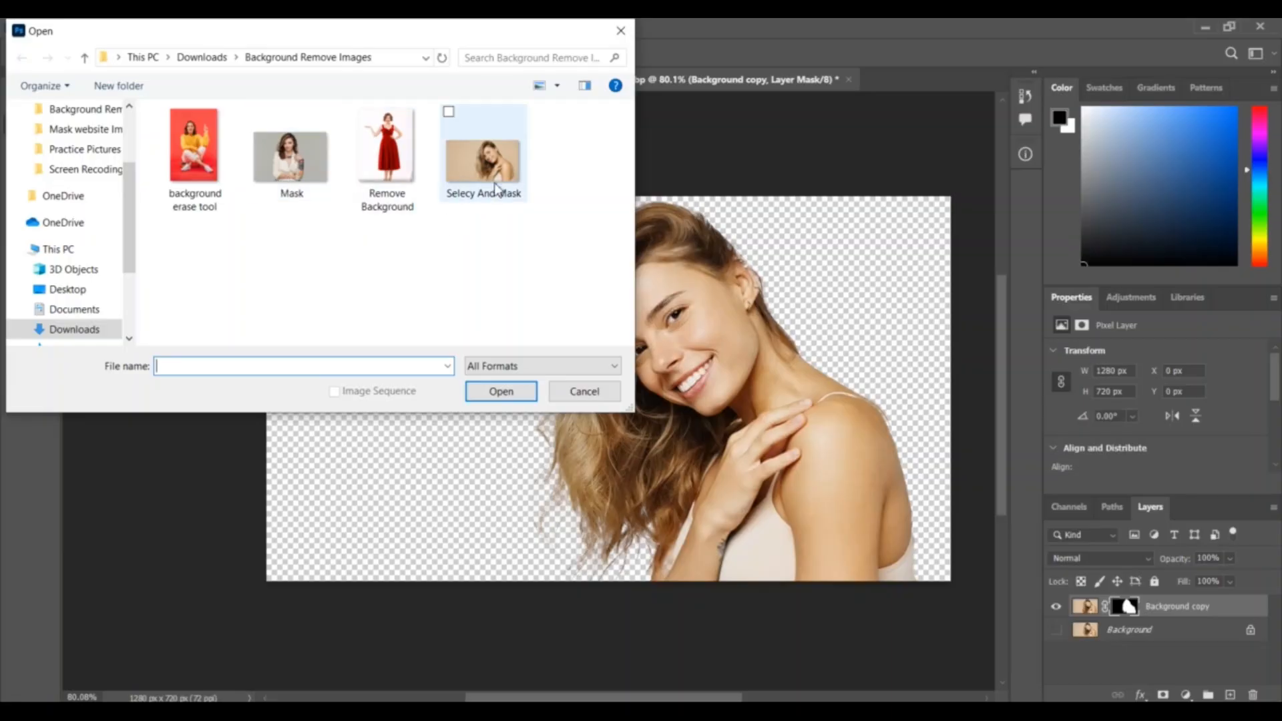
- Open the "Remove Background" image of the woman in the red dress and apply the Remove Background quick action to its layer
{"action": "left_click", "coordinate": [392, 183]}
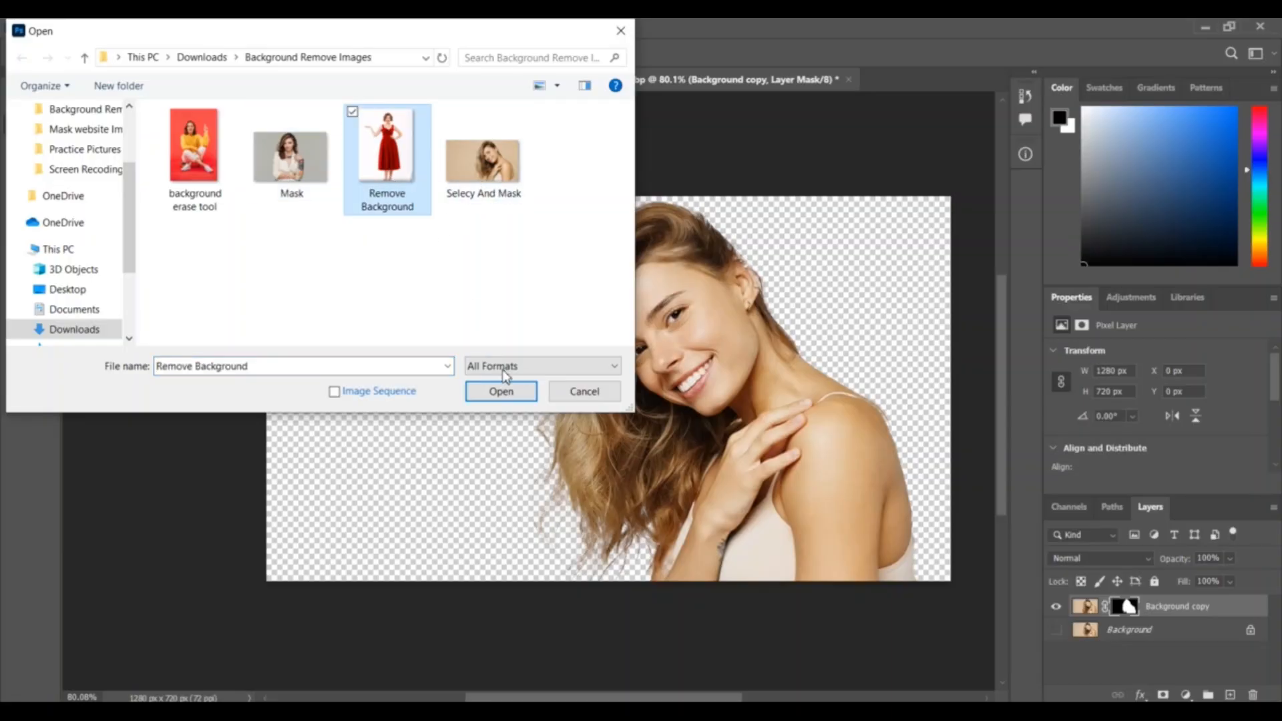
{"action": "left_click", "coordinate": [501, 391]}
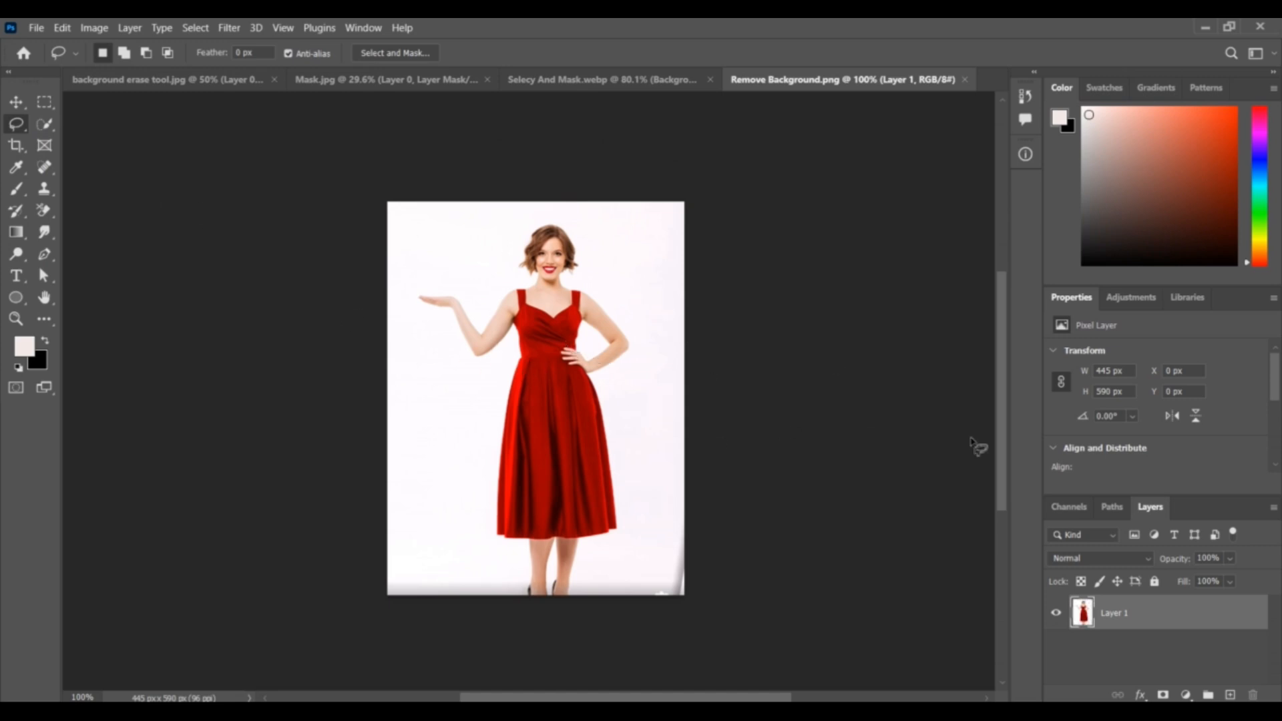
{"action": "scroll", "coordinate": [1113, 394], "scroll_direction": "down", "scroll_amount": 1}
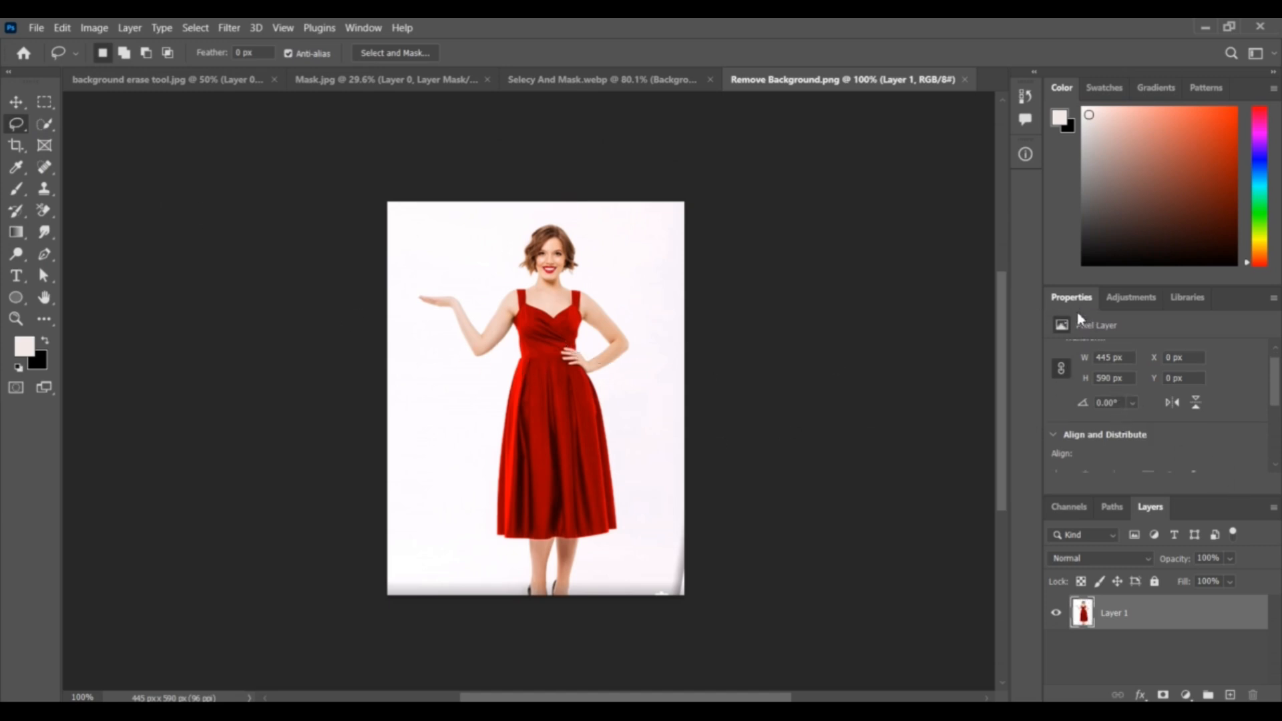
{"action": "scroll", "coordinate": [1164, 395], "scroll_direction": "down", "scroll_amount": 8}
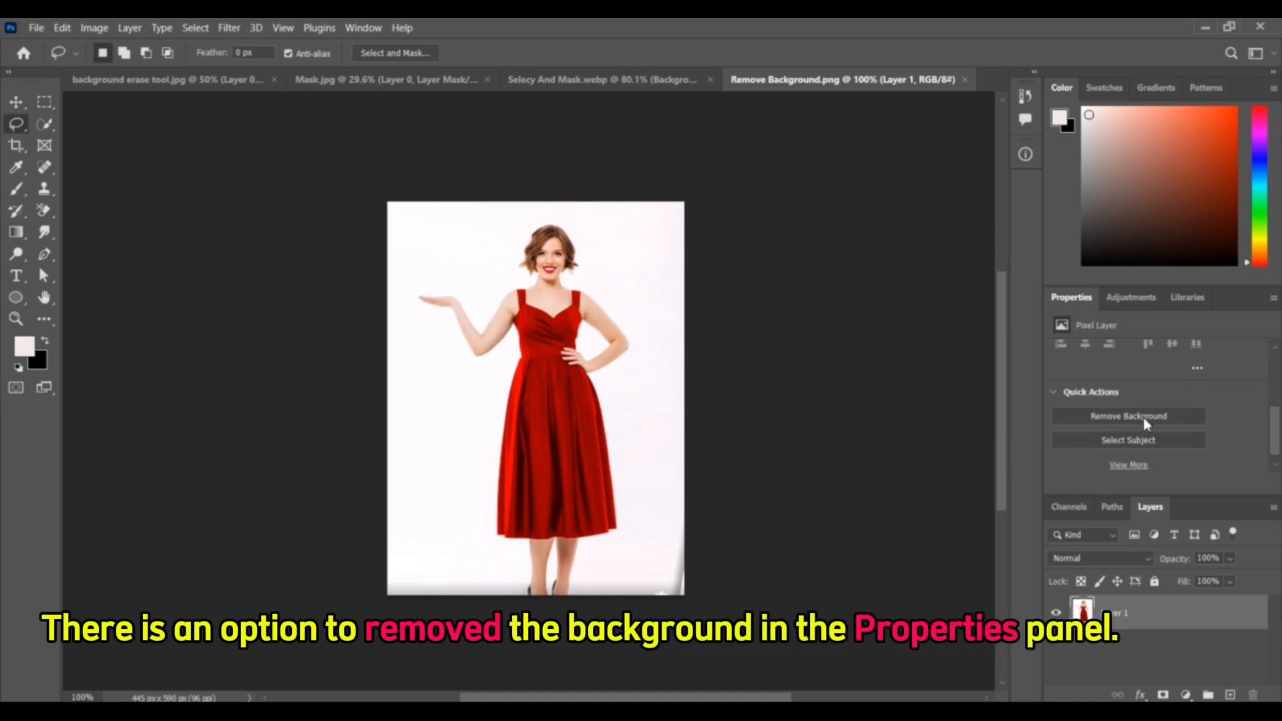
{"action": "left_click", "coordinate": [1124, 417]}
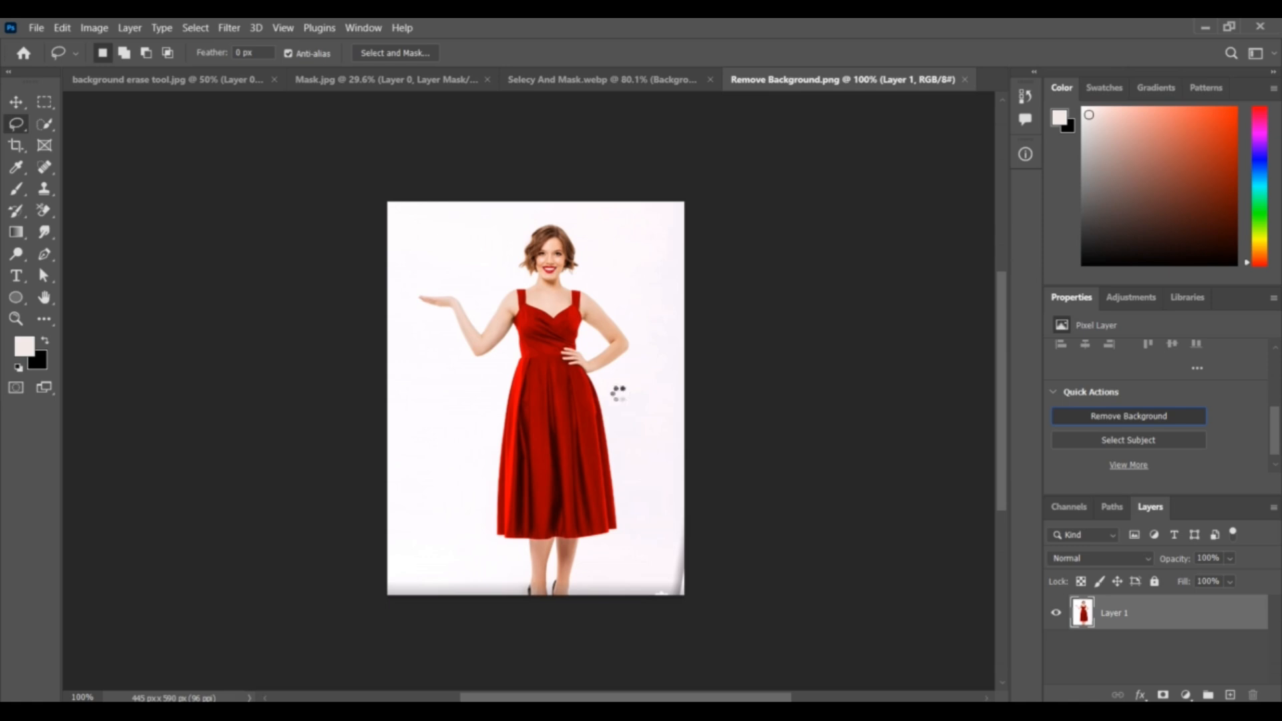
- Examine the cutout of the woman in the red dress, checking her hair, arms and dress edges against the transparent background
{"action": "scroll", "coordinate": [520, 225], "scroll_direction": "up", "scroll_amount": 13}
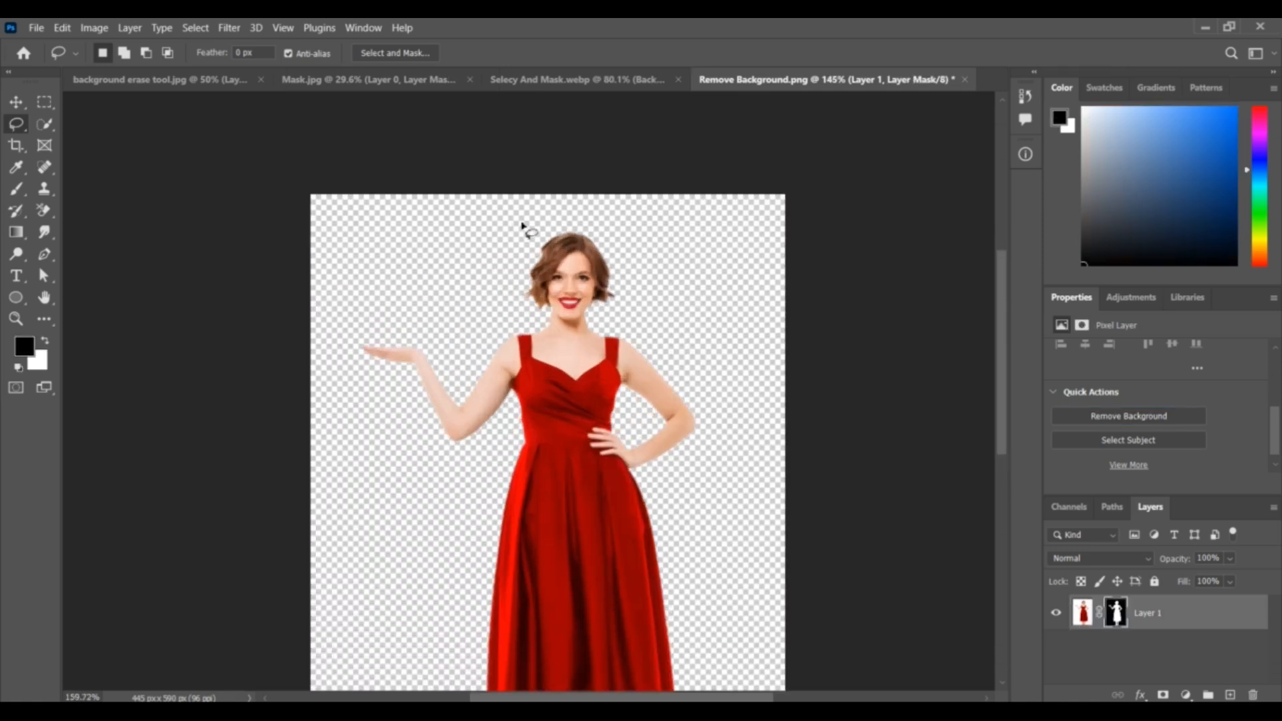
{"action": "scroll", "coordinate": [524, 283], "scroll_direction": "down", "scroll_amount": 12}
{"action": "scroll", "coordinate": [694, 343], "scroll_direction": "up", "scroll_amount": 6}
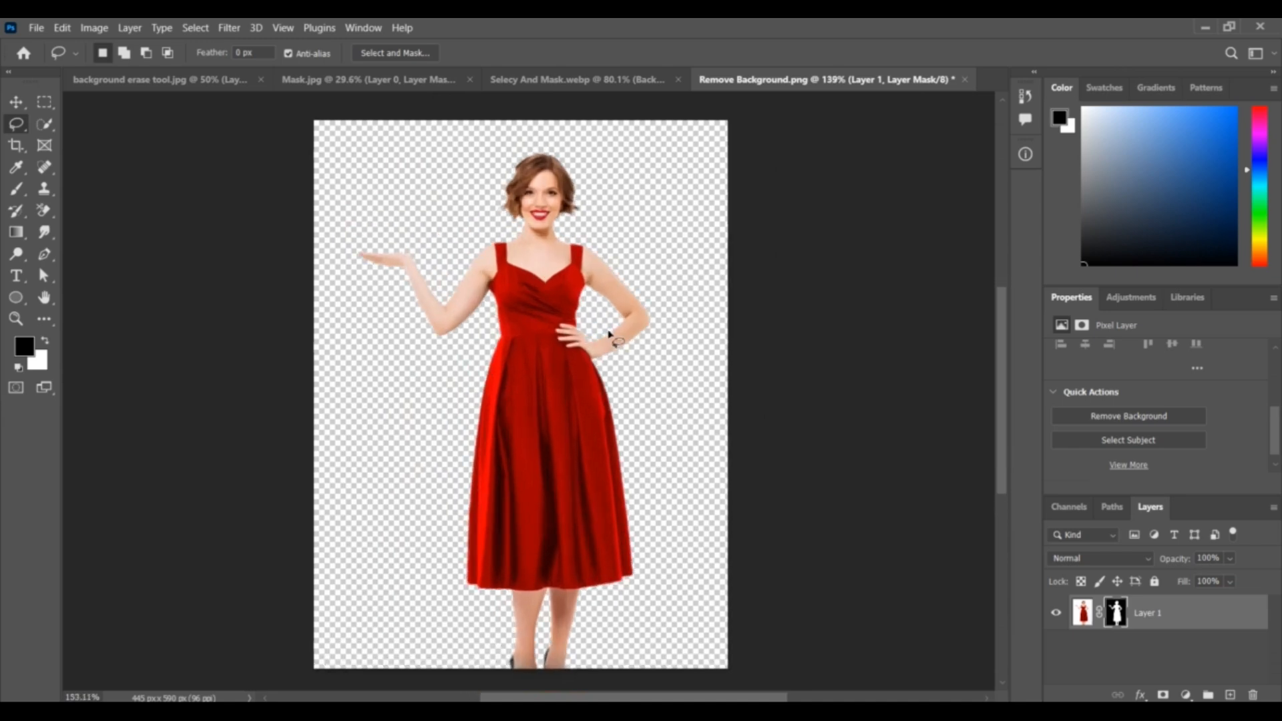
{"action": "scroll", "coordinate": [514, 467], "scroll_direction": "down", "scroll_amount": 6}
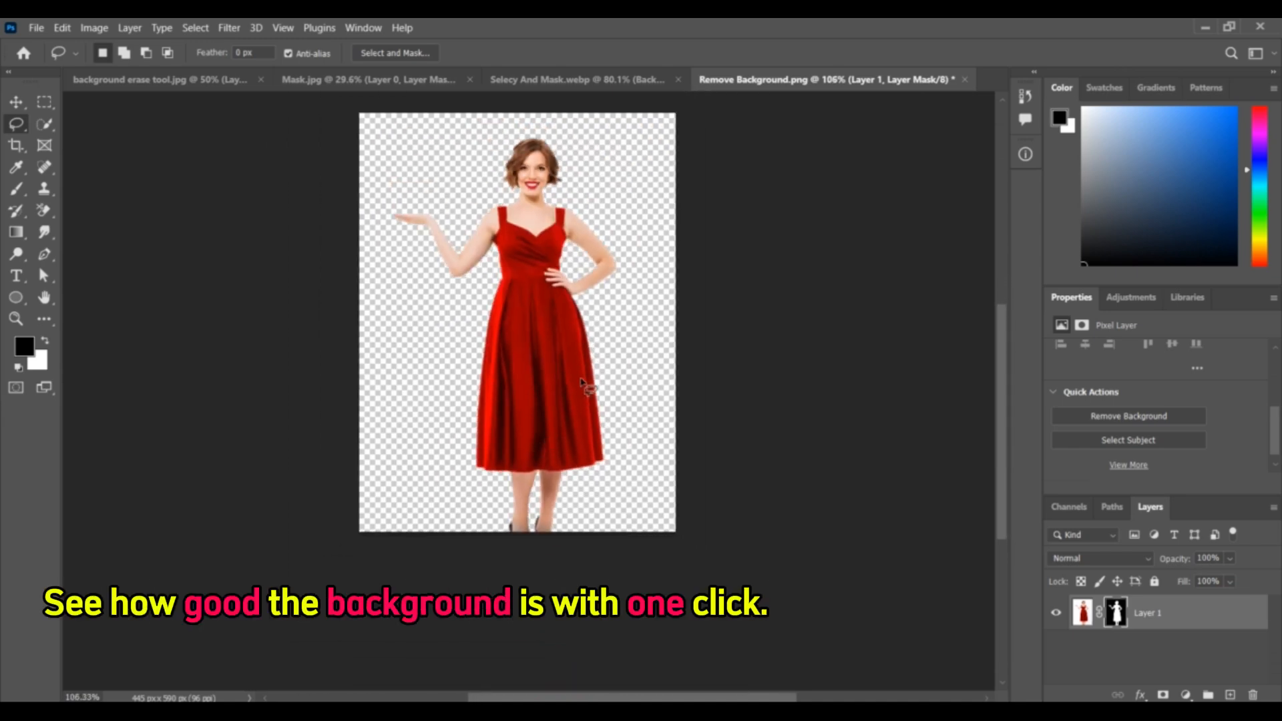
{"action": "scroll", "coordinate": [588, 381], "scroll_direction": "up", "scroll_amount": 2}
{"action": "scroll", "coordinate": [600, 333], "scroll_direction": "down", "scroll_amount": 3}
- Add a Solid Color fill layer in orange-red ff2a00 and place it beneath the woman's masked layer
{"action": "left_click", "coordinate": [1185, 694]}
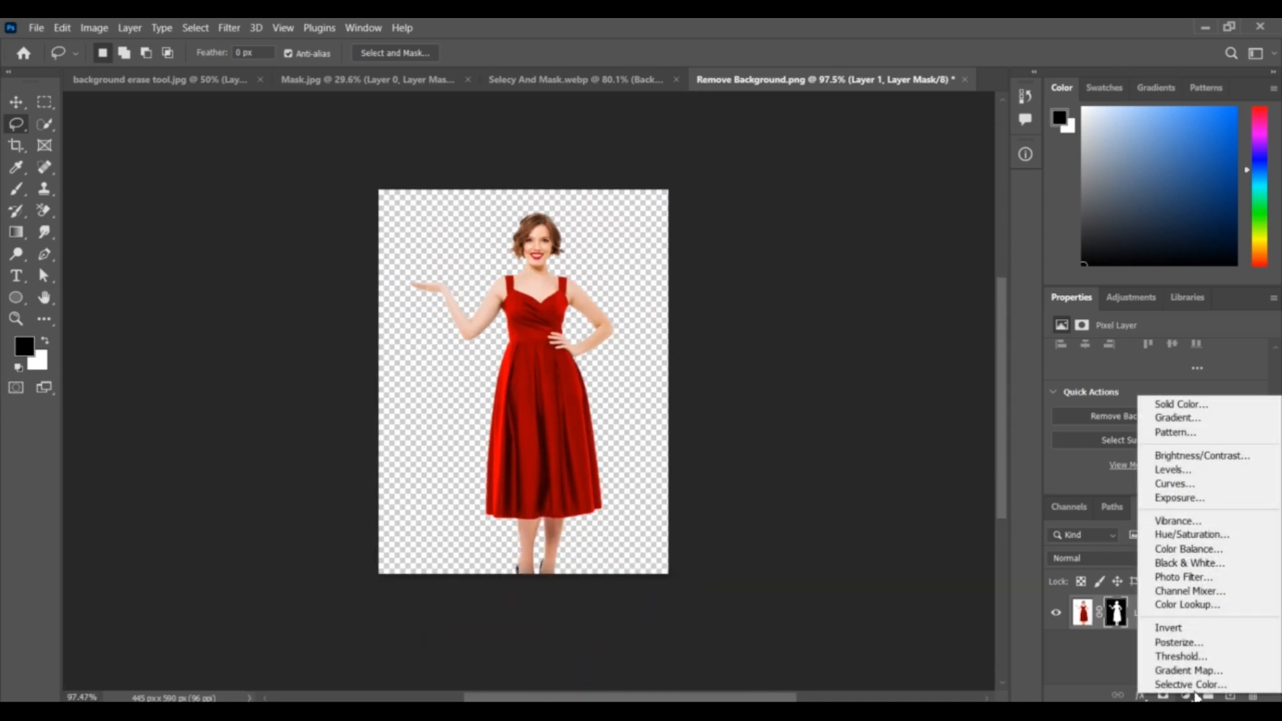
{"action": "left_click", "coordinate": [1201, 404]}
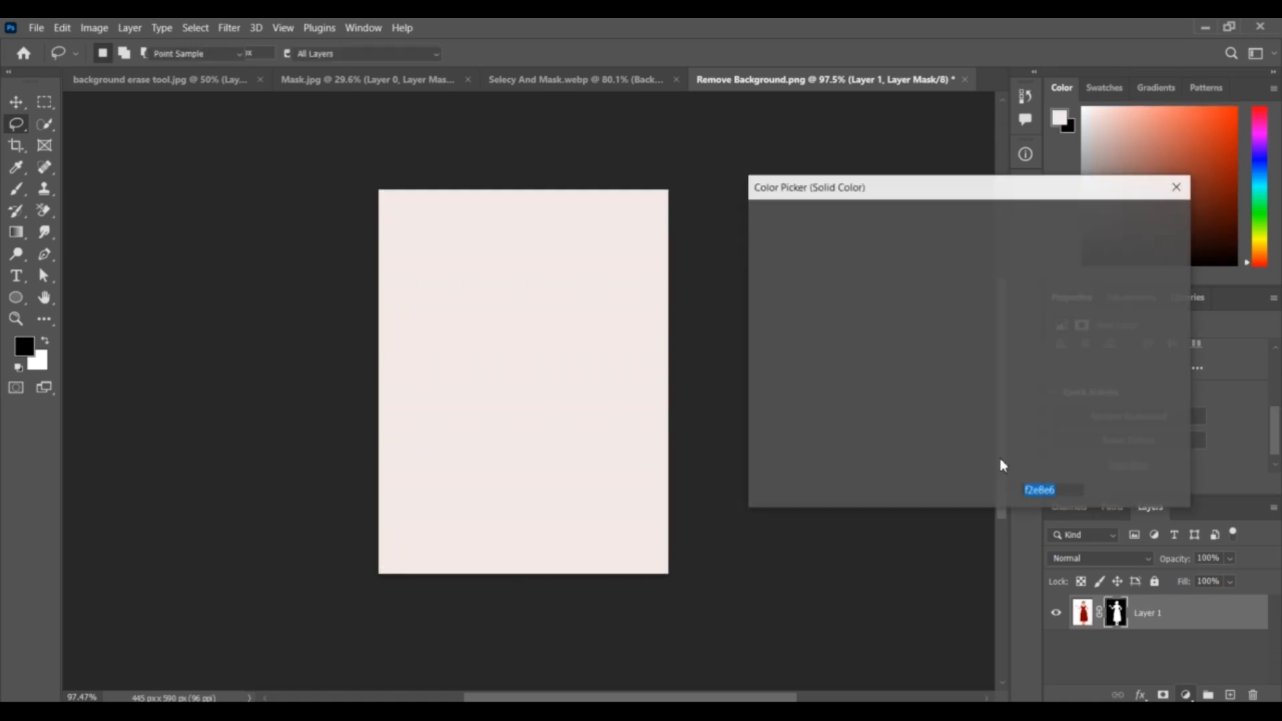
{"action": "left_click", "coordinate": [966, 240]}
{"action": "left_click_drag", "start_coordinate": [966, 240], "coordinate": [1009, 220]}
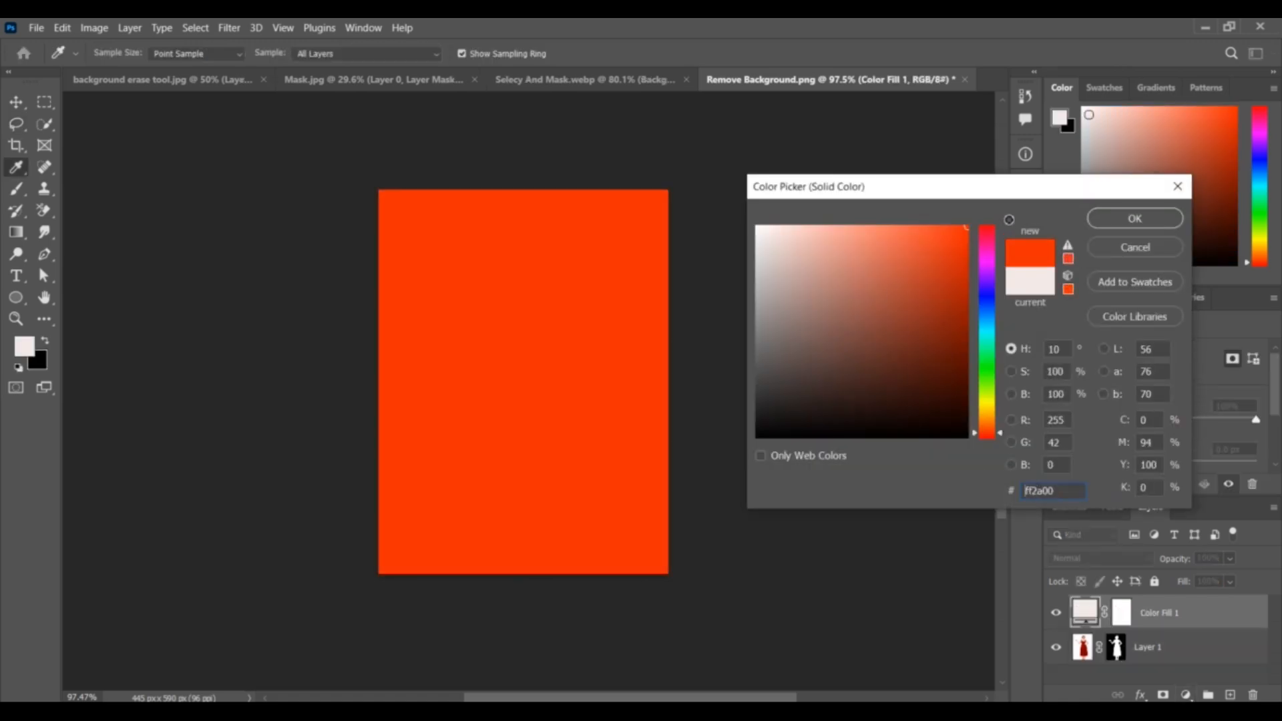
{"action": "left_click", "coordinate": [1132, 219]}
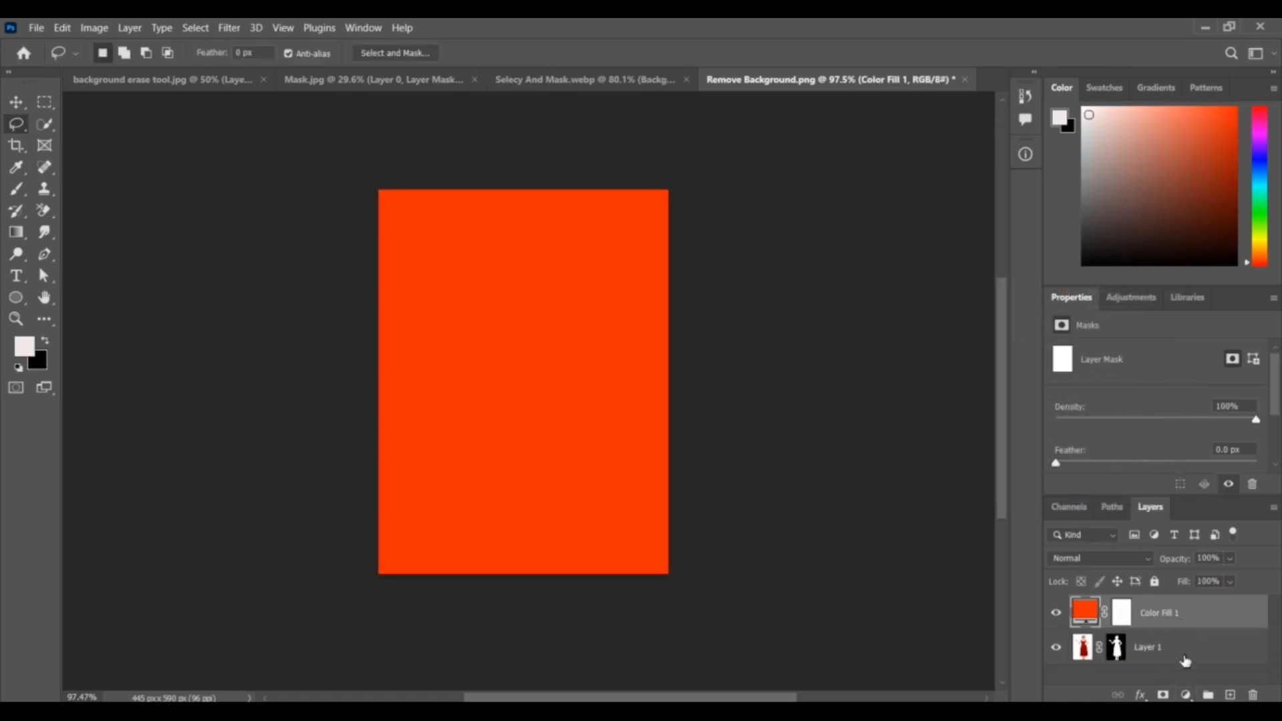
{"action": "left_click_drag", "start_coordinate": [1181, 605], "coordinate": [1166, 642]}
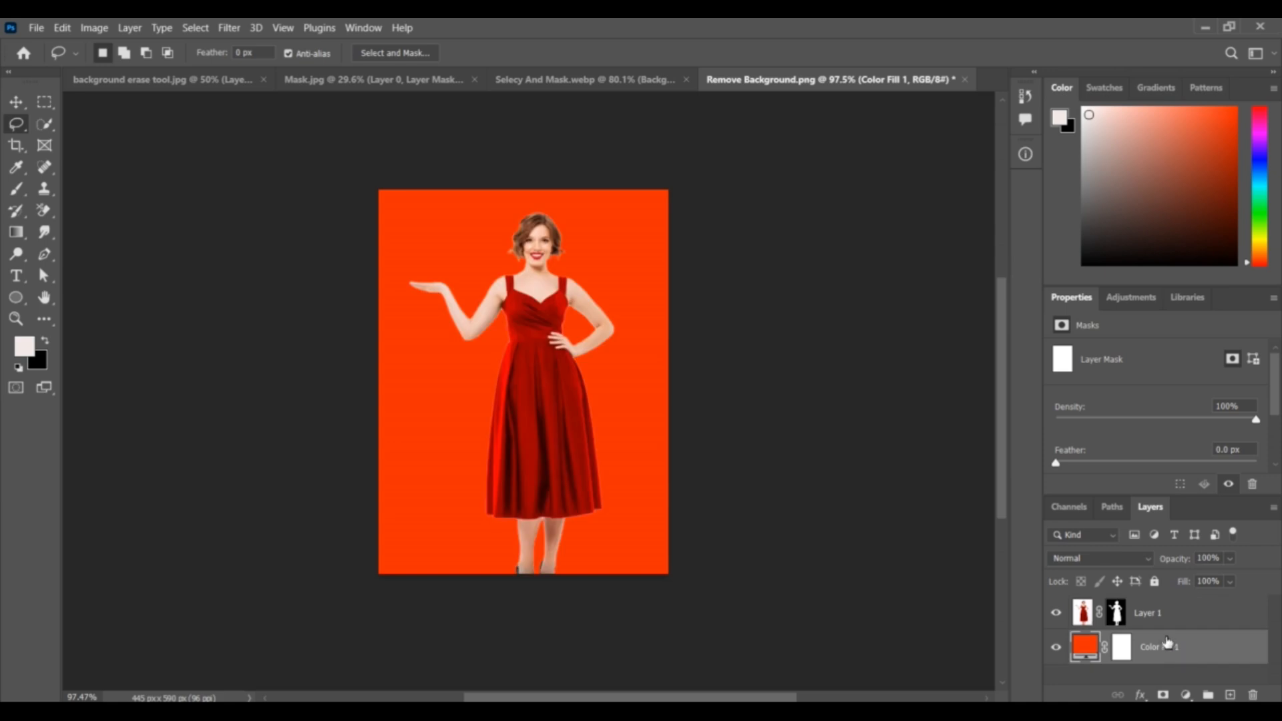
- Change the background fill layer's color to magenta b2128b
{"action": "double_click", "coordinate": [1085, 646]}
{"action": "left_click_drag", "start_coordinate": [991, 367], "coordinate": [1000, 254]}
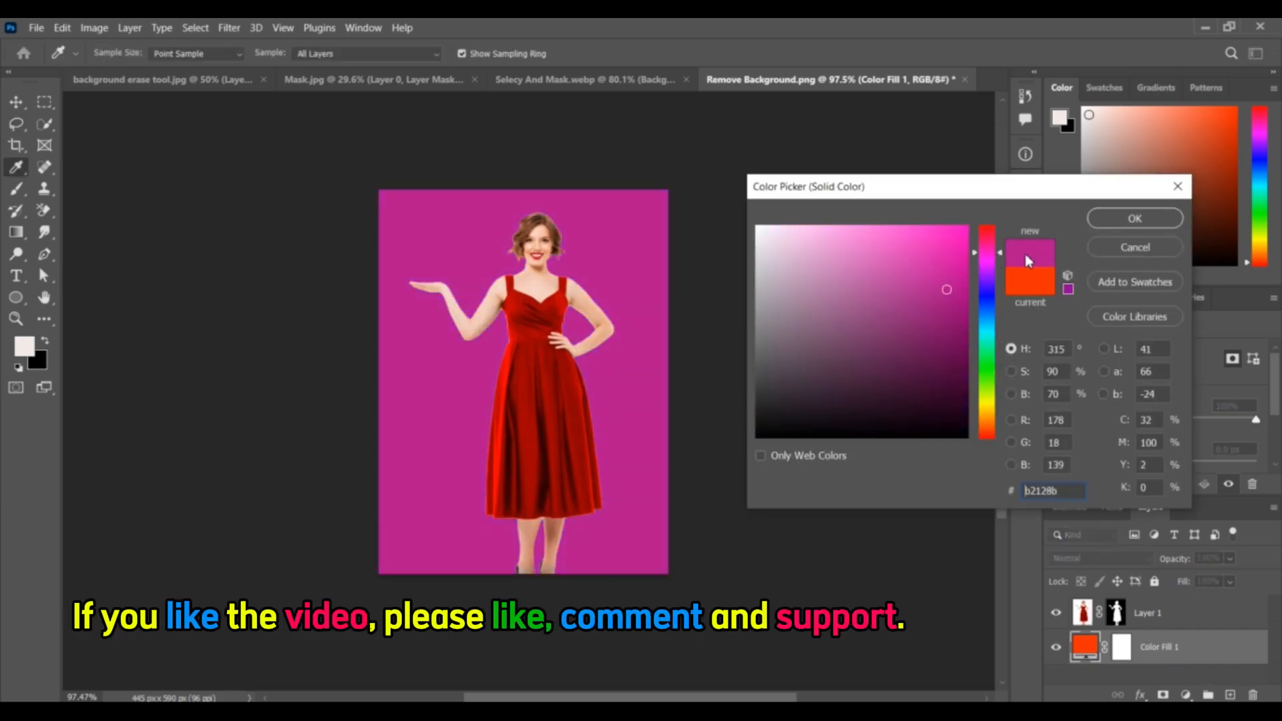
{"action": "left_click", "coordinate": [1135, 219]}
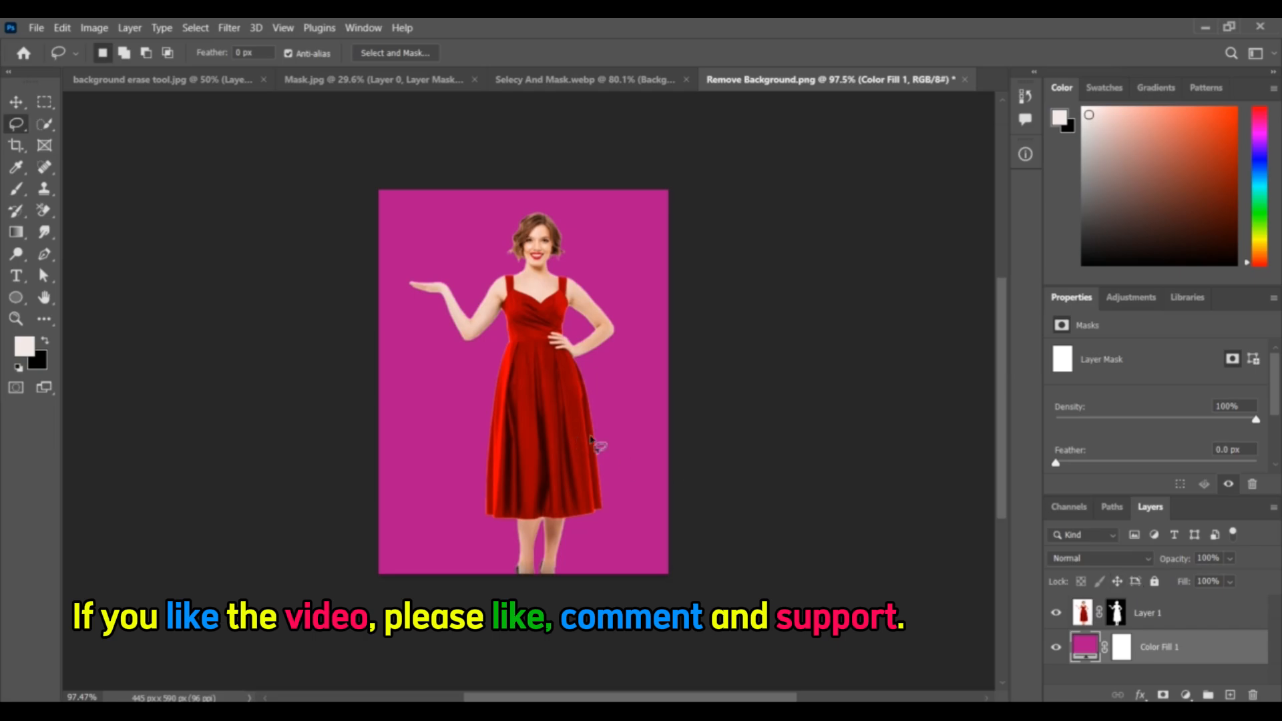